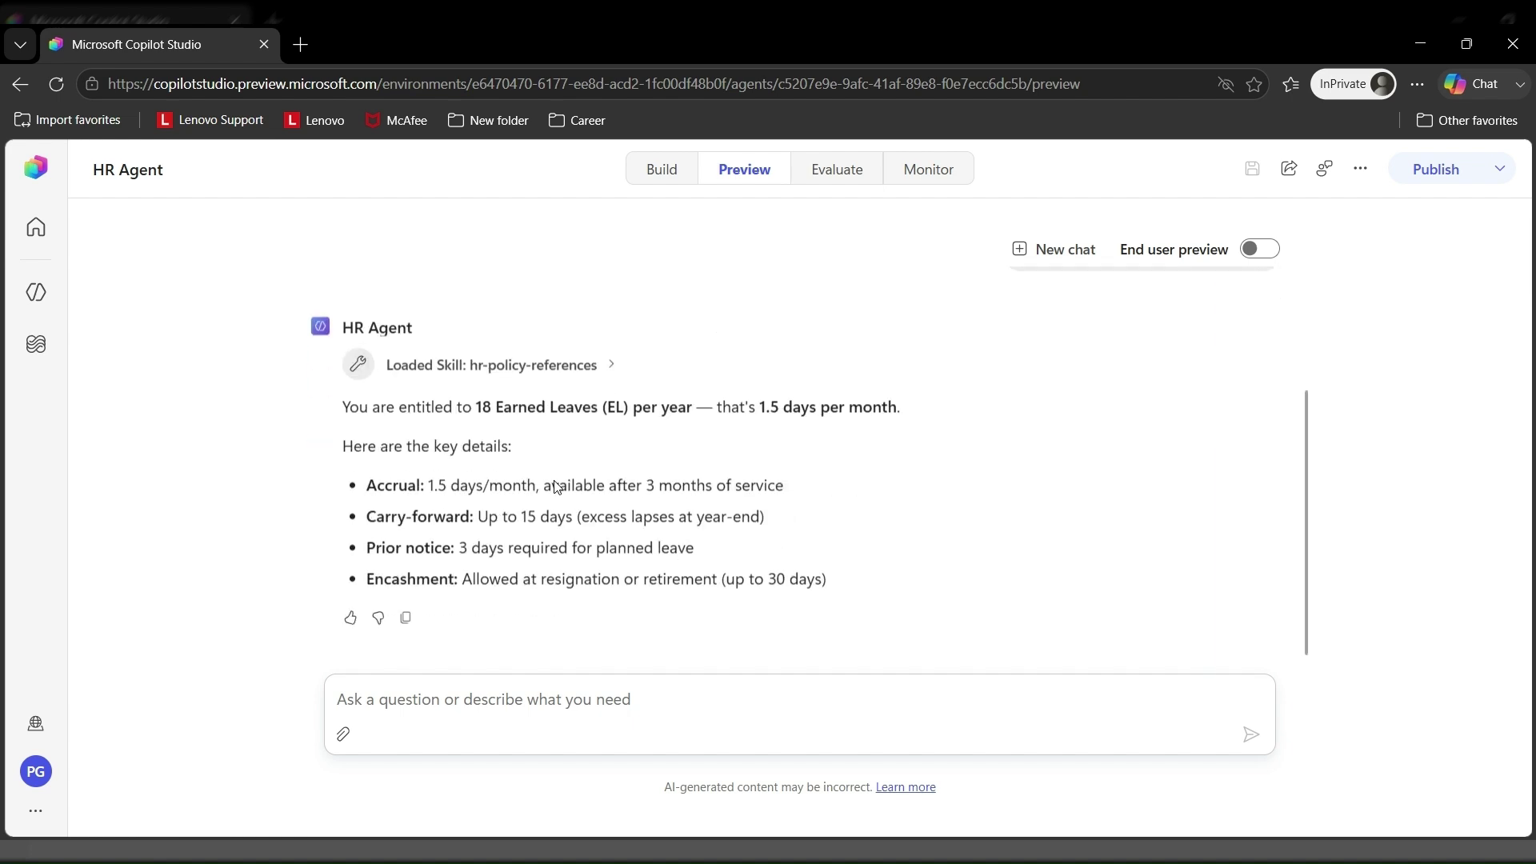
- Expand the loaded hr-policy-references skill in the earned leaves answer and review its details along with the conversation
{"action": "left_click", "coordinate": [537, 364]}
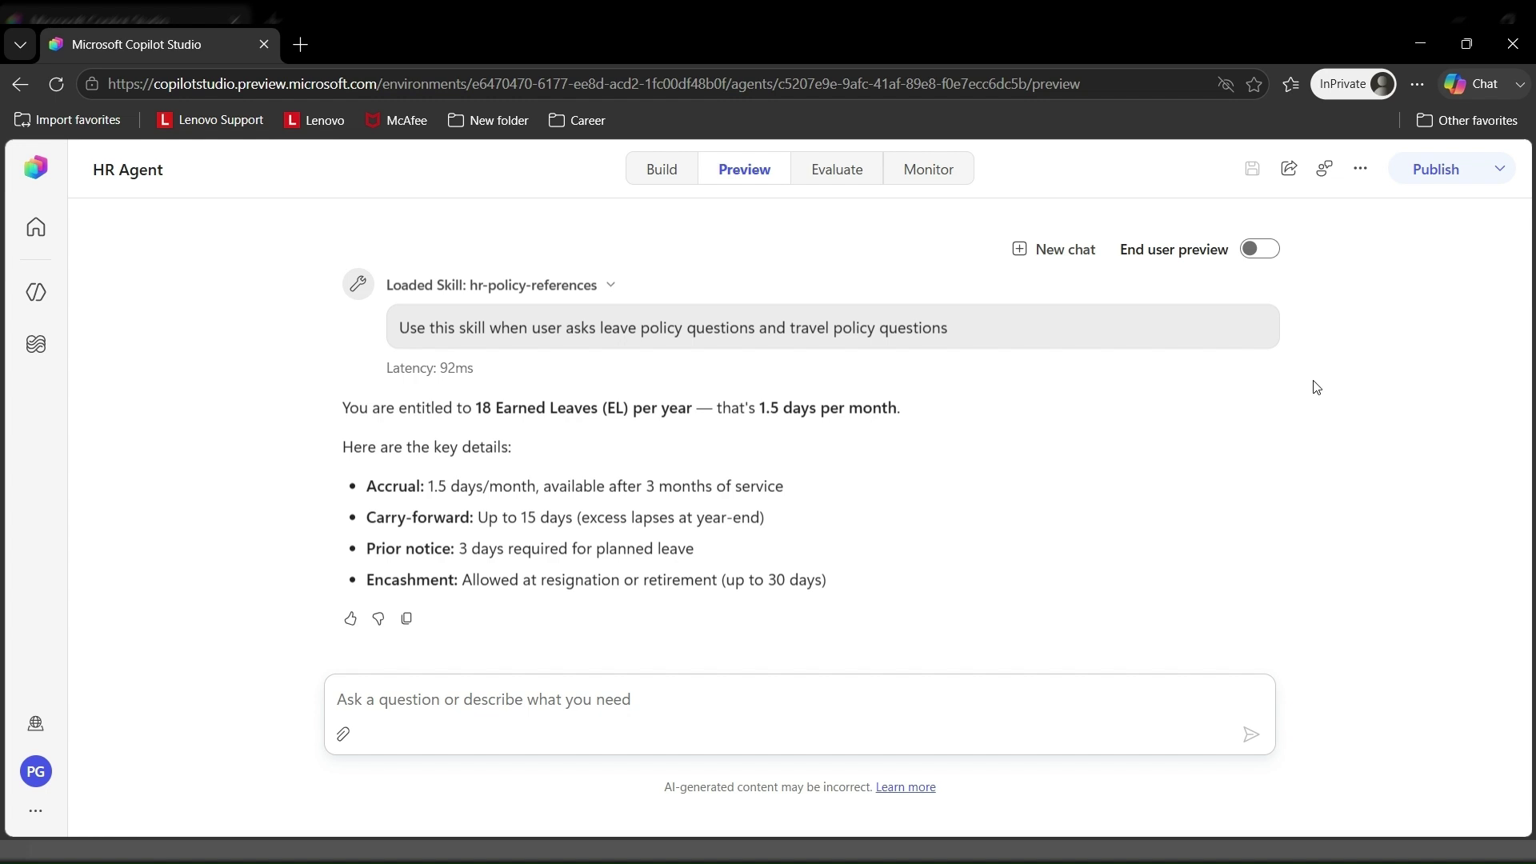
{"action": "left_click_drag", "start_coordinate": [1309, 472], "coordinate": [1280, 297]}
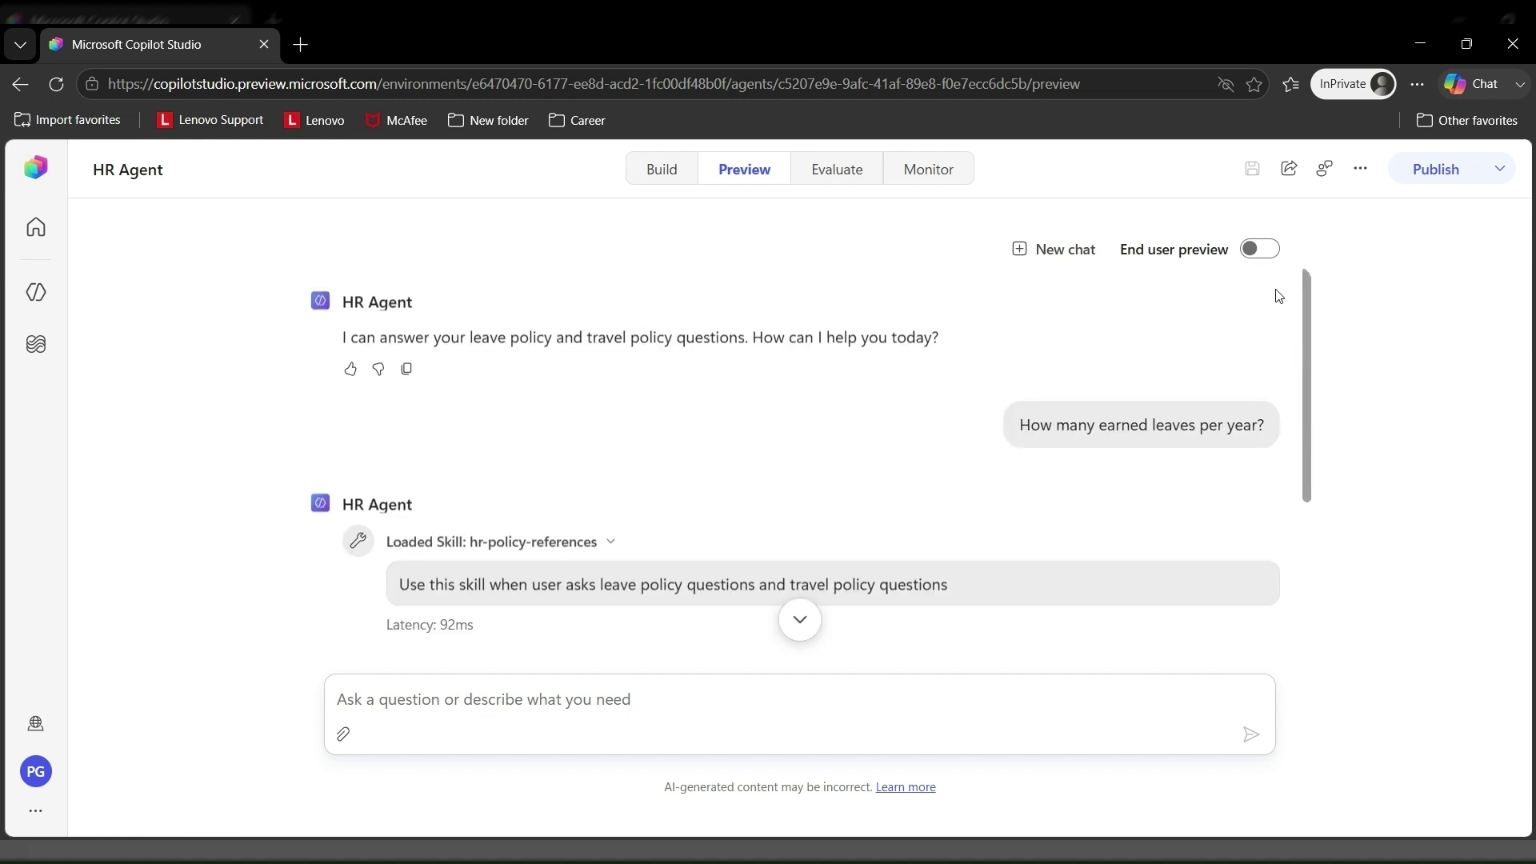
- Start a new preview chat, ask the HR Agent for the Booking Guidelines using the suggested prompt, and review the full answer
{"action": "left_click", "coordinate": [1063, 267]}
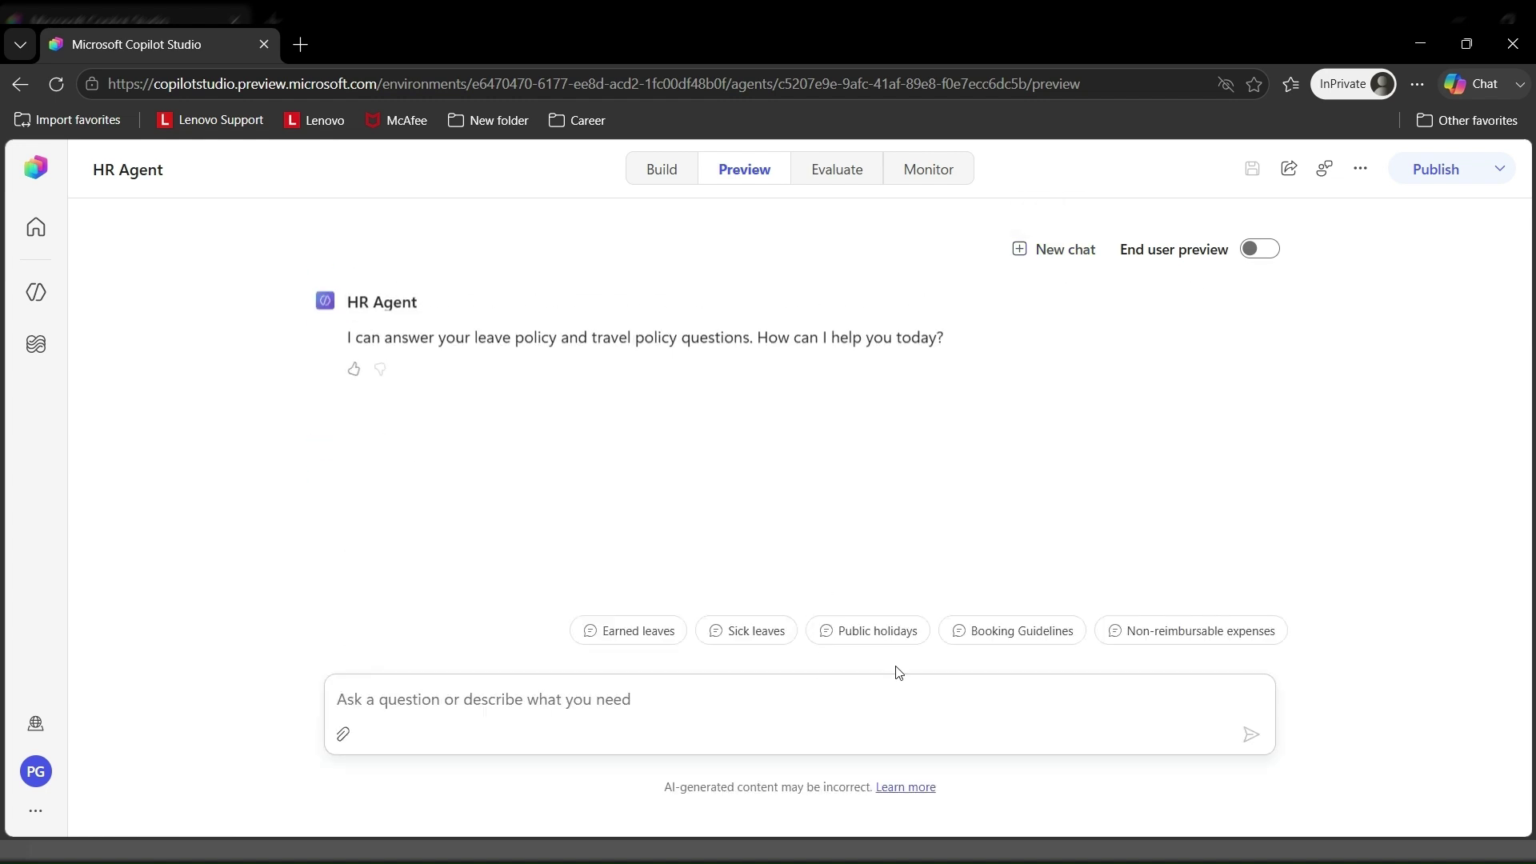
{"action": "left_click", "coordinate": [984, 636]}
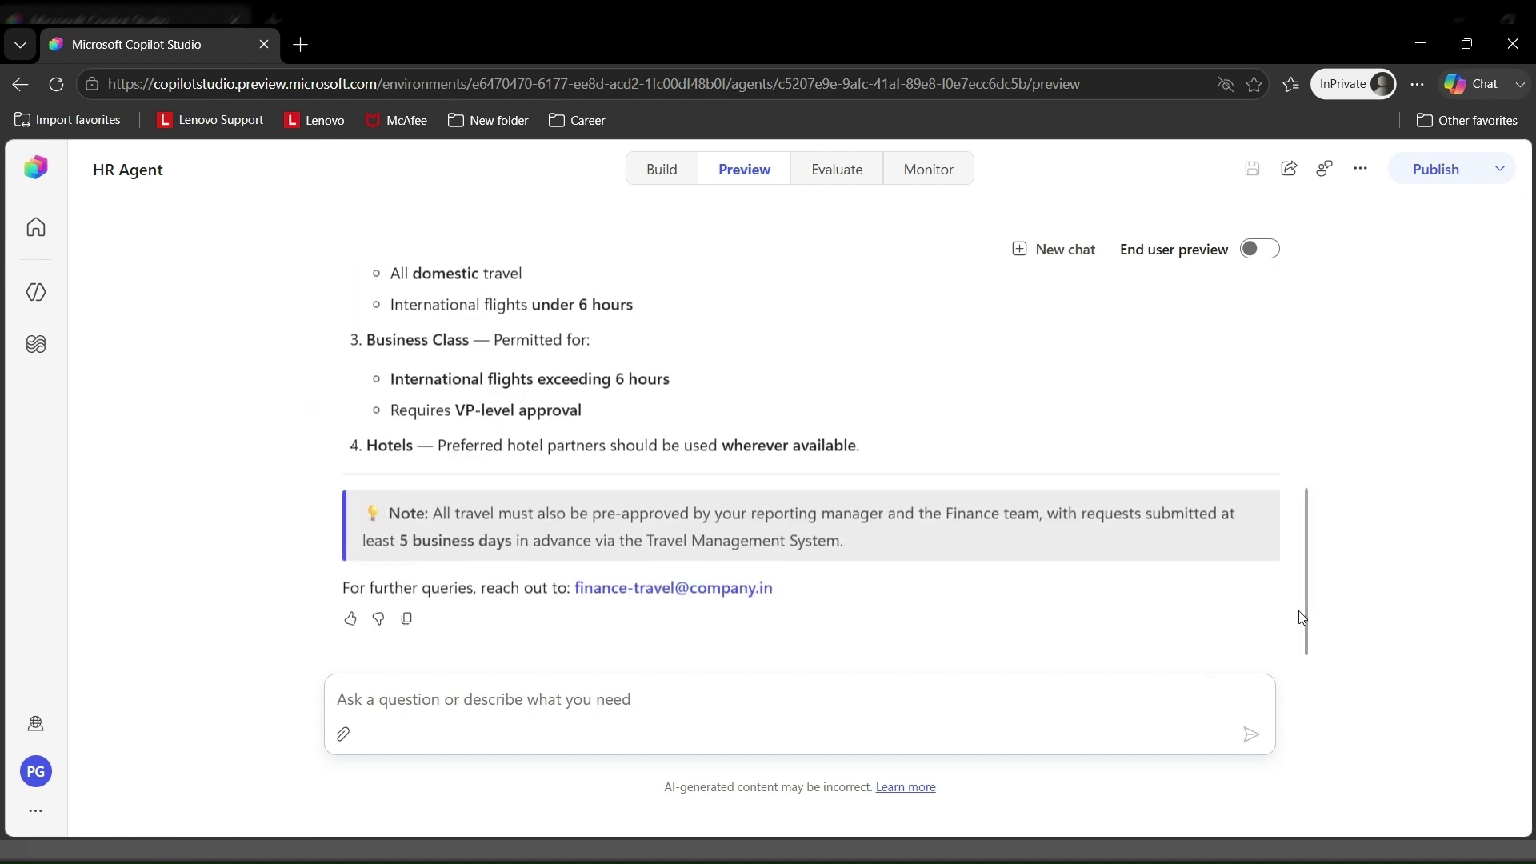
{"action": "left_click_drag", "start_coordinate": [1307, 617], "coordinate": [1285, 466]}
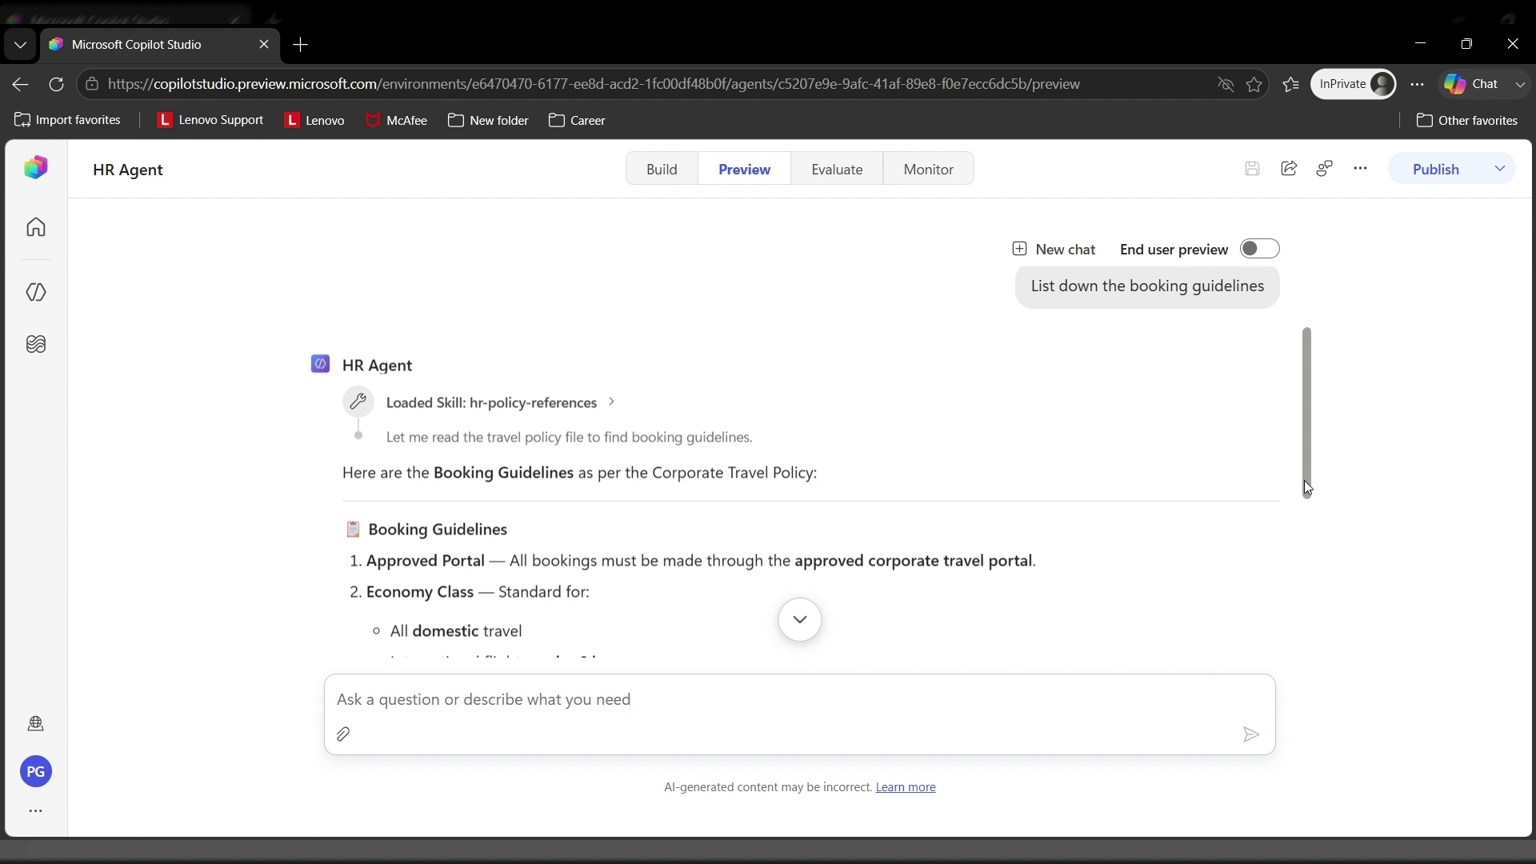
{"action": "left_click_drag", "start_coordinate": [1306, 486], "coordinate": [1306, 424]}
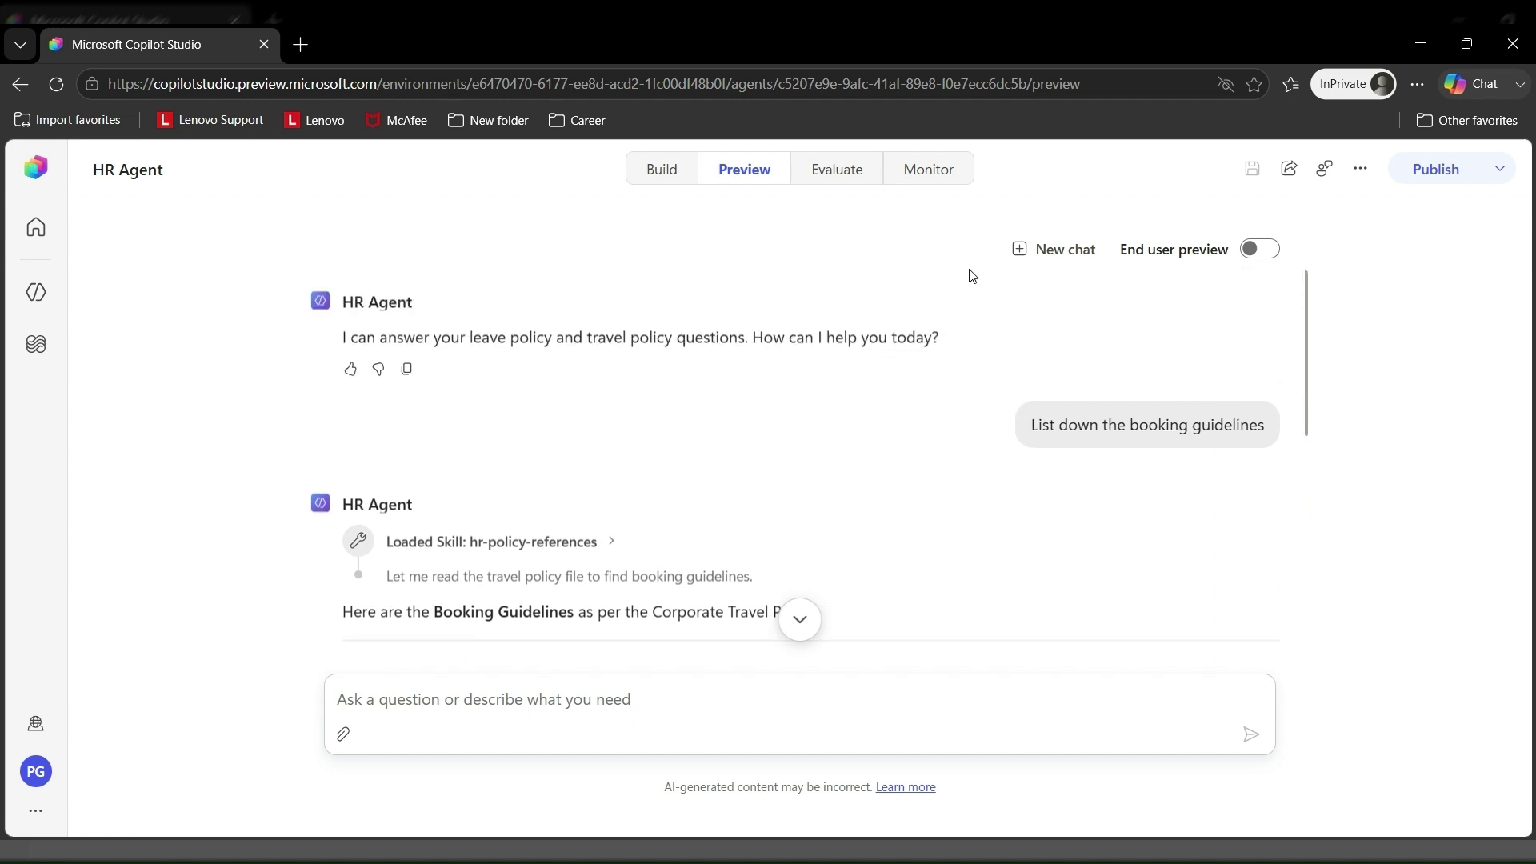
- Start another preview chat and ask the HR Agent about Non-reimbursable expenses using the suggested prompt
{"action": "left_click", "coordinate": [1053, 265]}
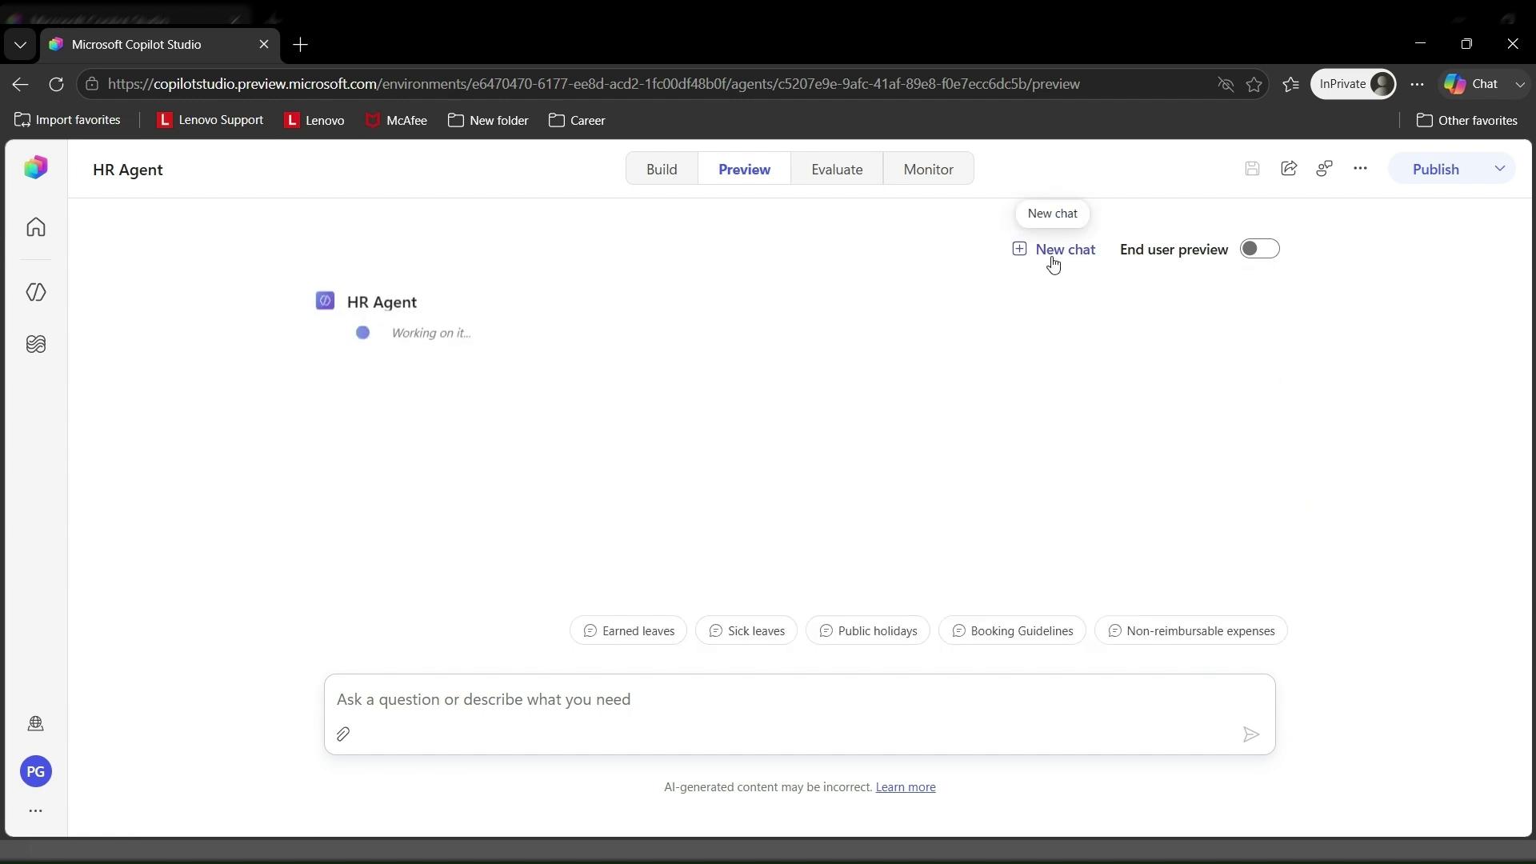
{"action": "left_click", "coordinate": [1153, 638]}
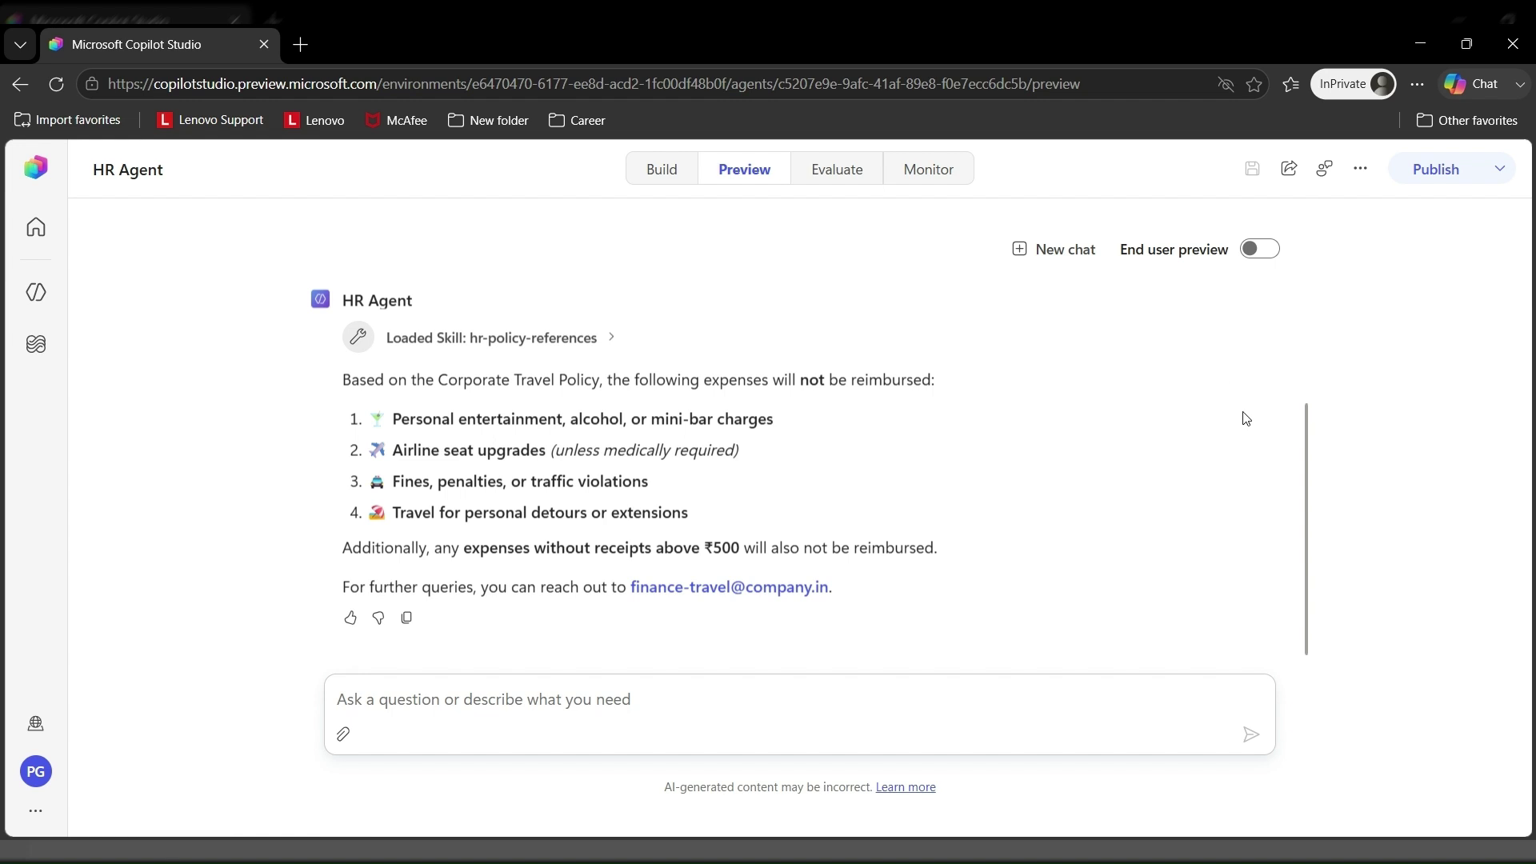
- Switch to File Explorer and open the references folder inside hr-policy-references
{"action": "key", "text": "alt+Tab"}
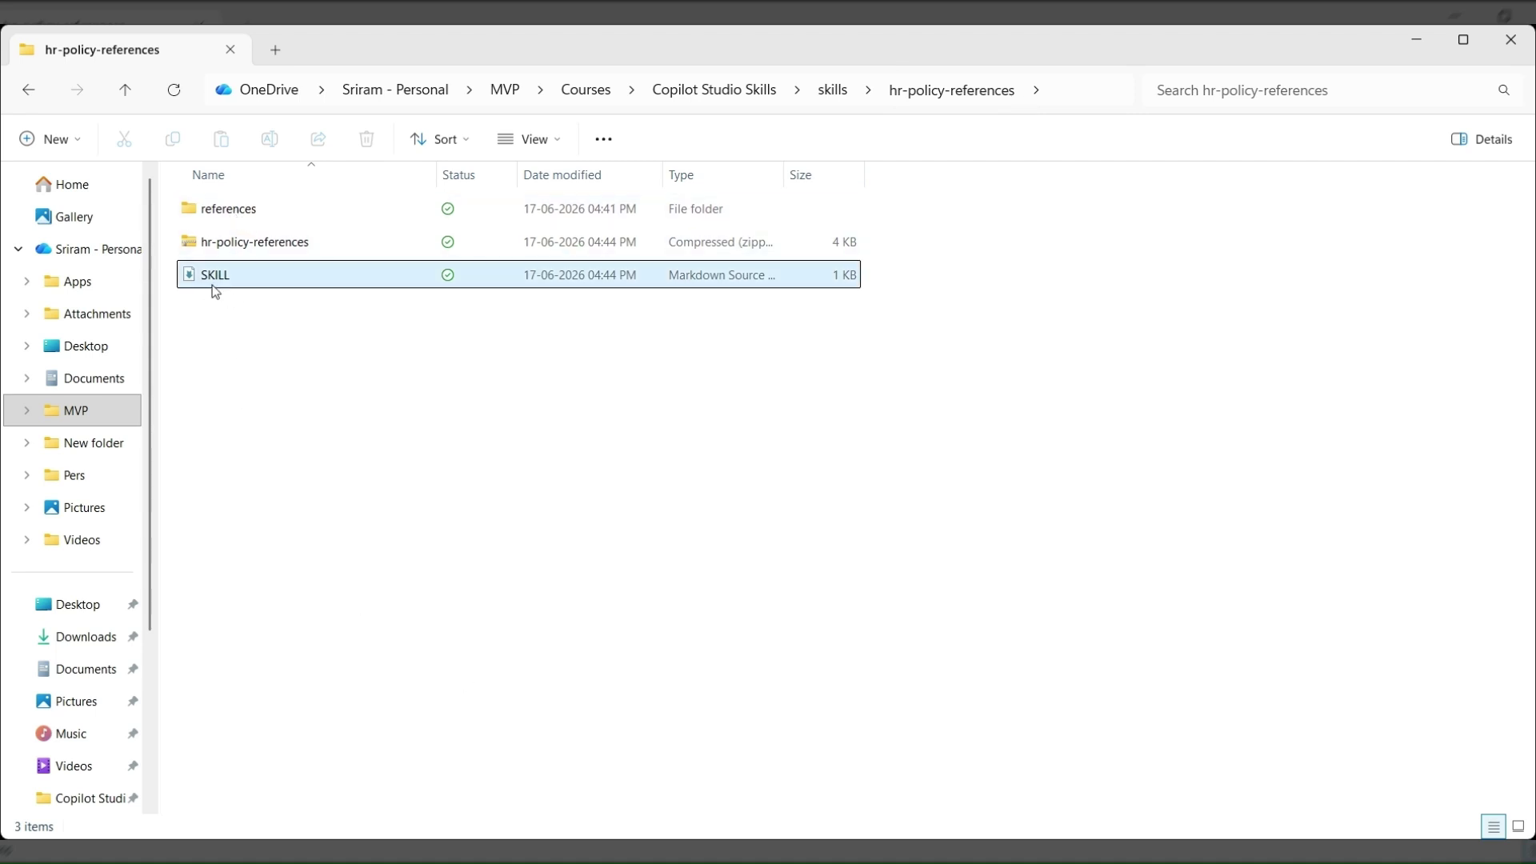
{"action": "double_click", "coordinate": [246, 210]}
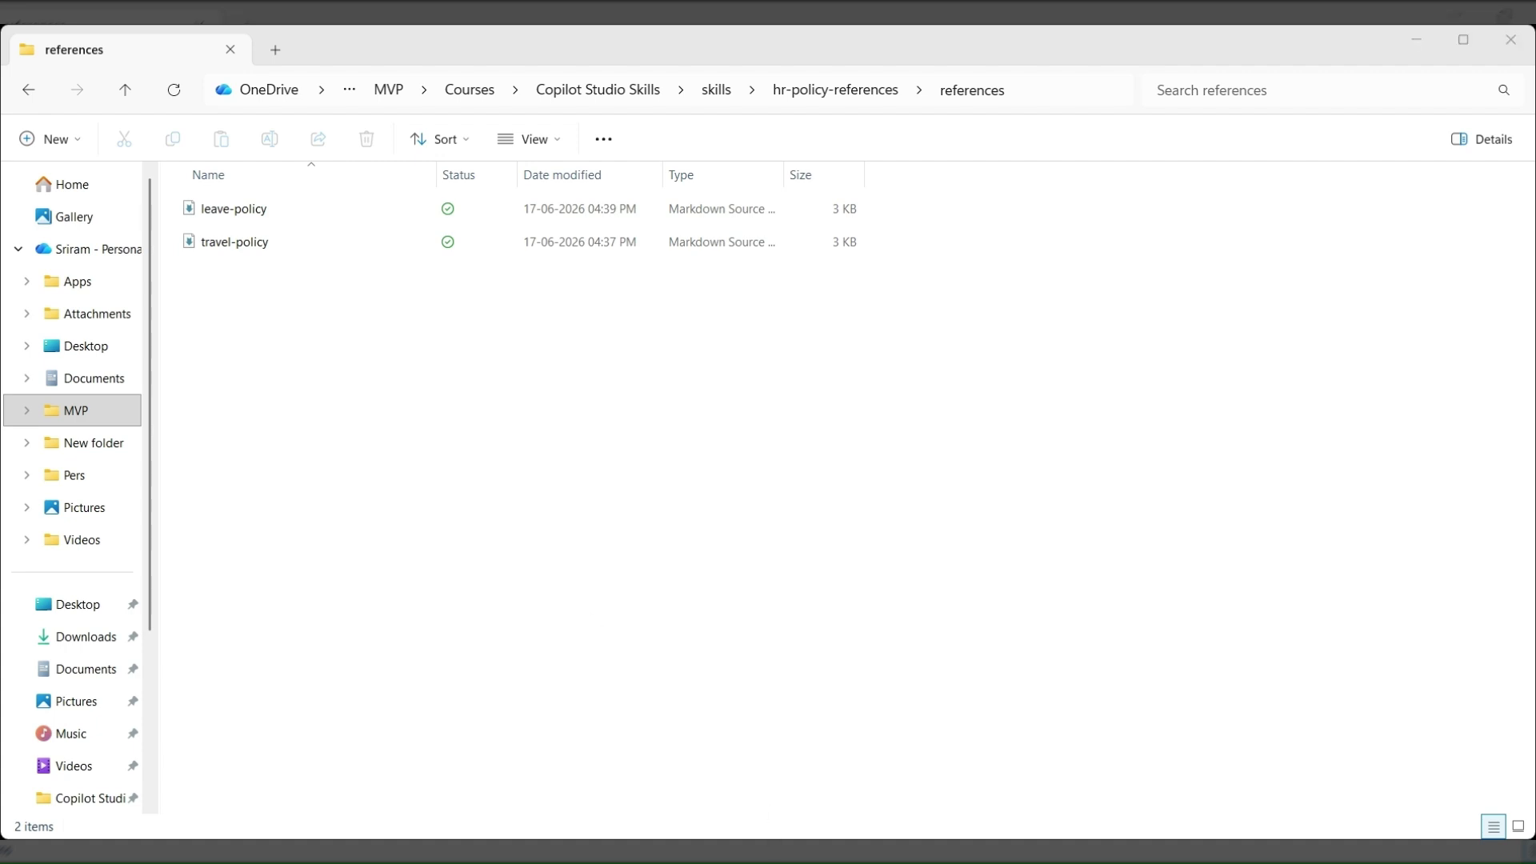
- Switch to Visual Studio Code and examine the step-by-step instructions in SKILL.md that point to the leave and travel policy references
{"action": "left_click", "coordinate": [960, 856]}
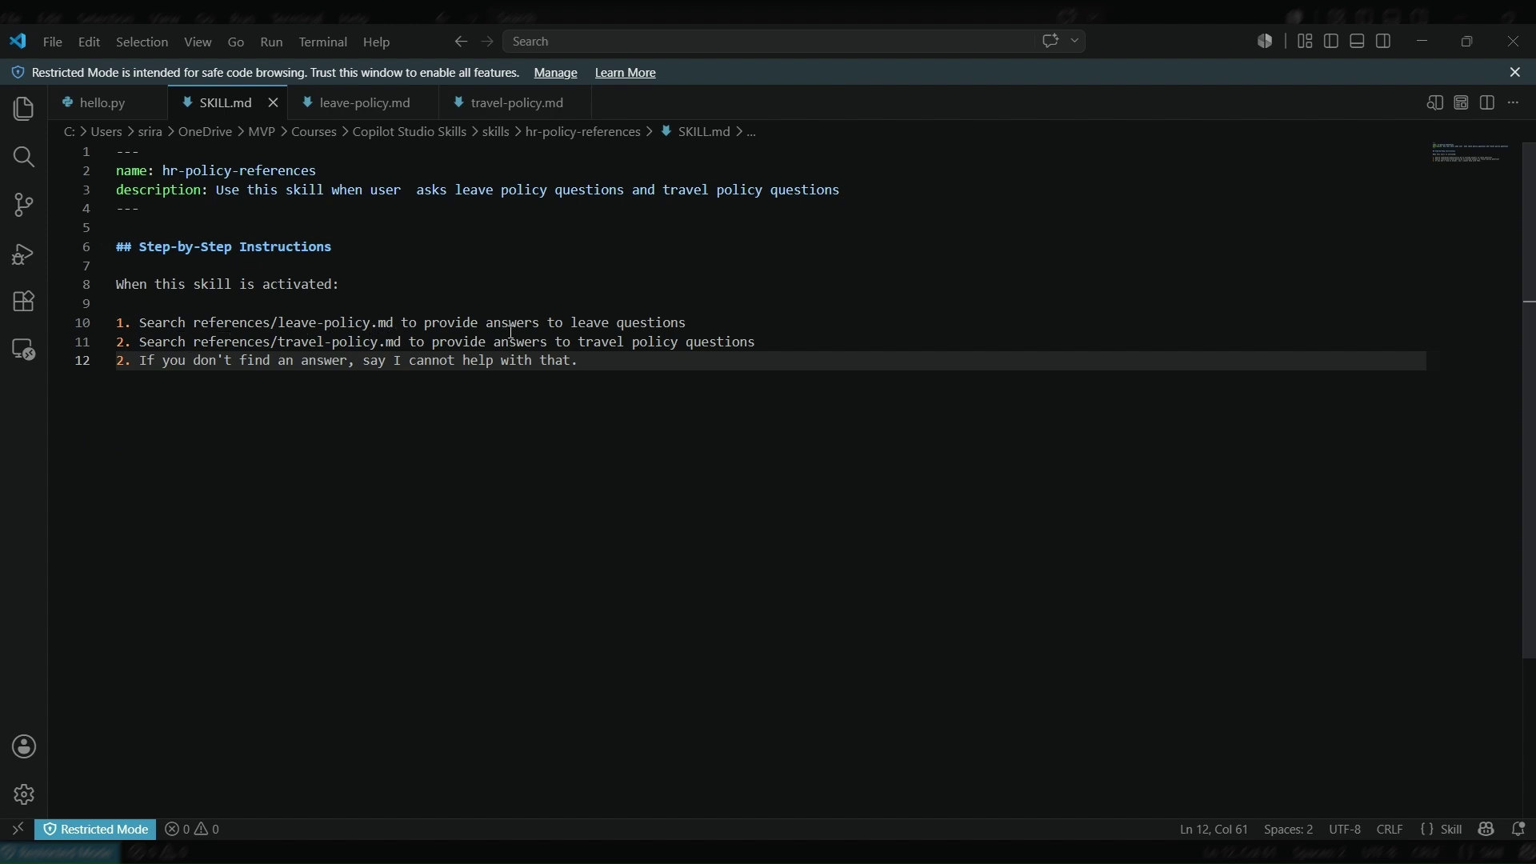
{"action": "left_click", "coordinate": [740, 326]}
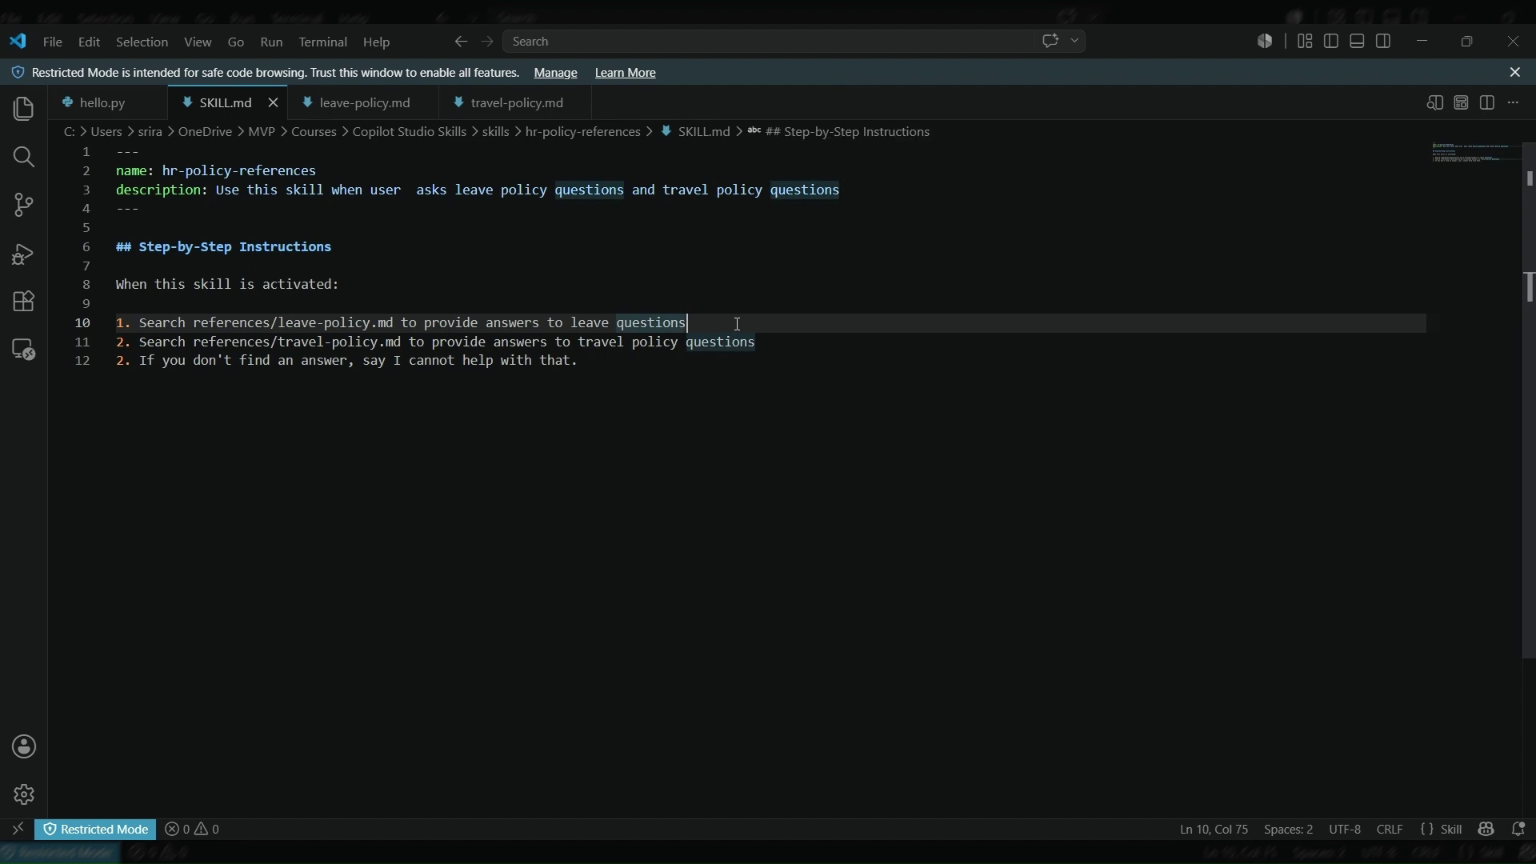
{"action": "left_click", "coordinate": [247, 565]}
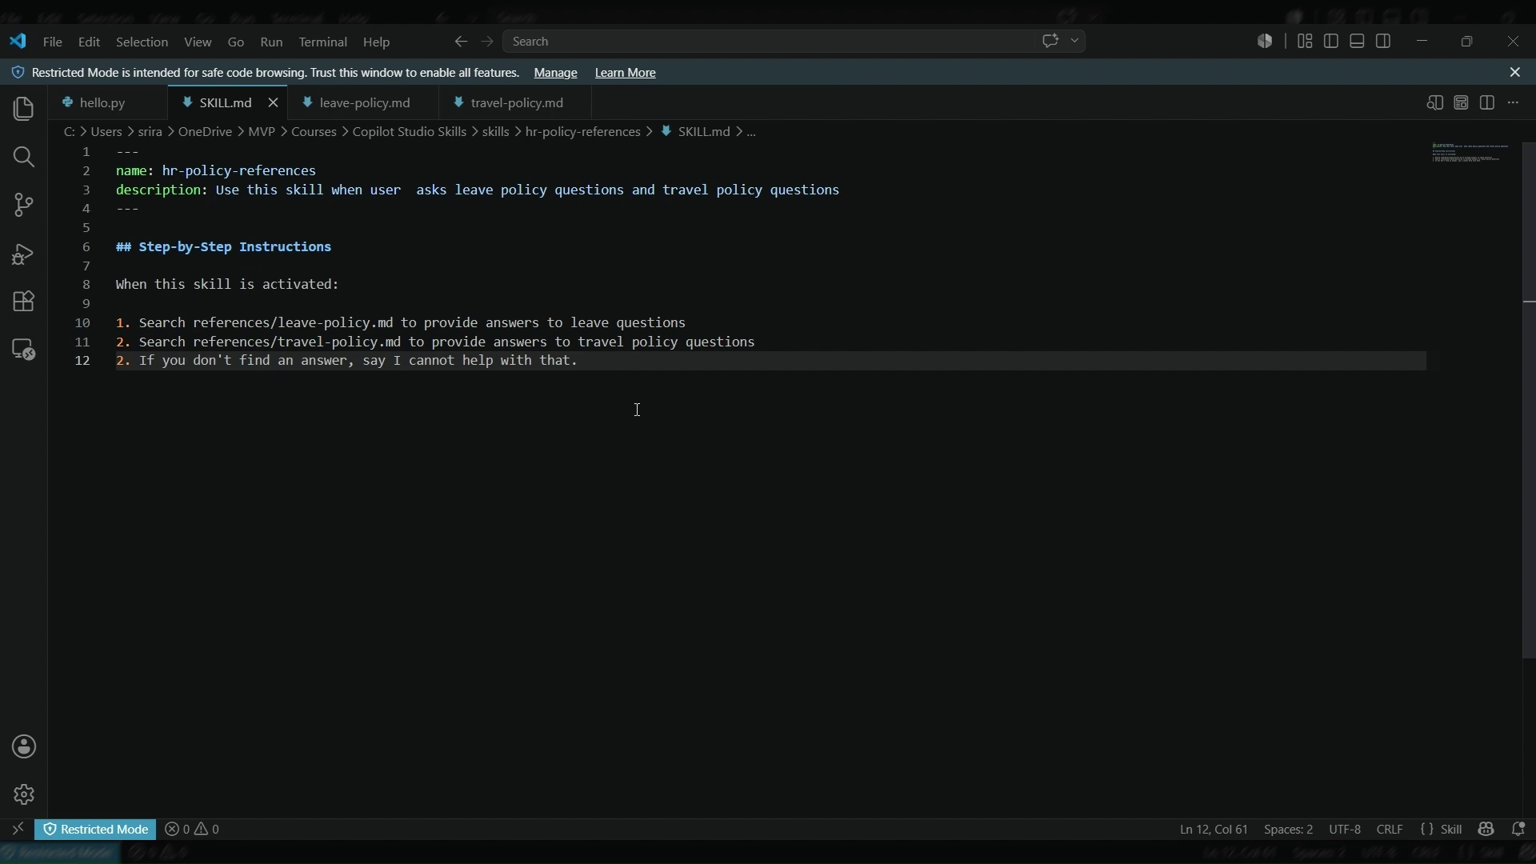
{"action": "left_click", "coordinate": [823, 341]}
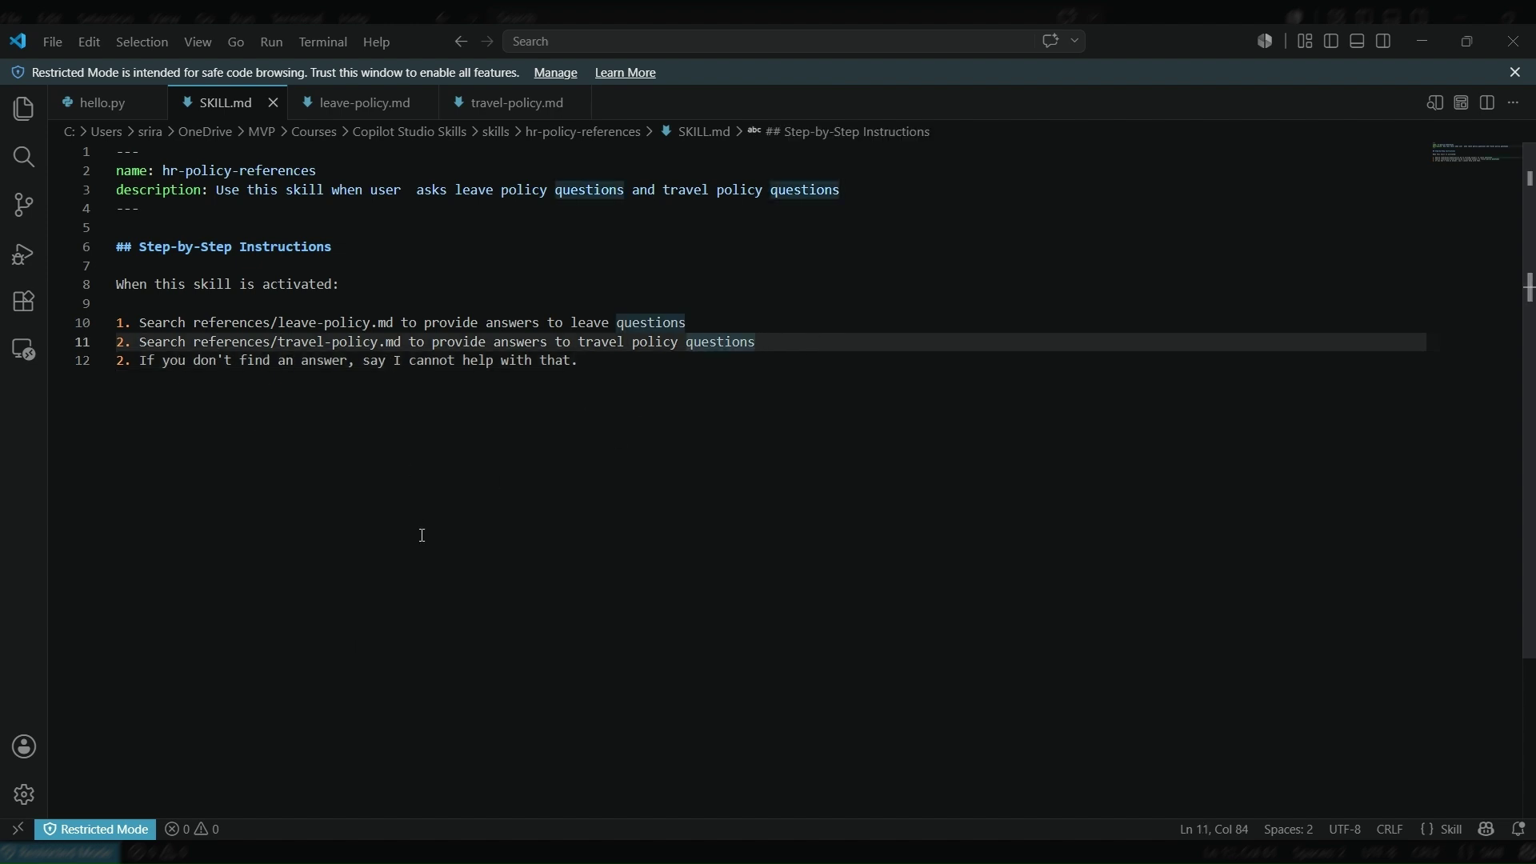
- Open leave-policy.md and read through the whole leave policy from its title to the contact line at the end
{"action": "left_click", "coordinate": [358, 112]}
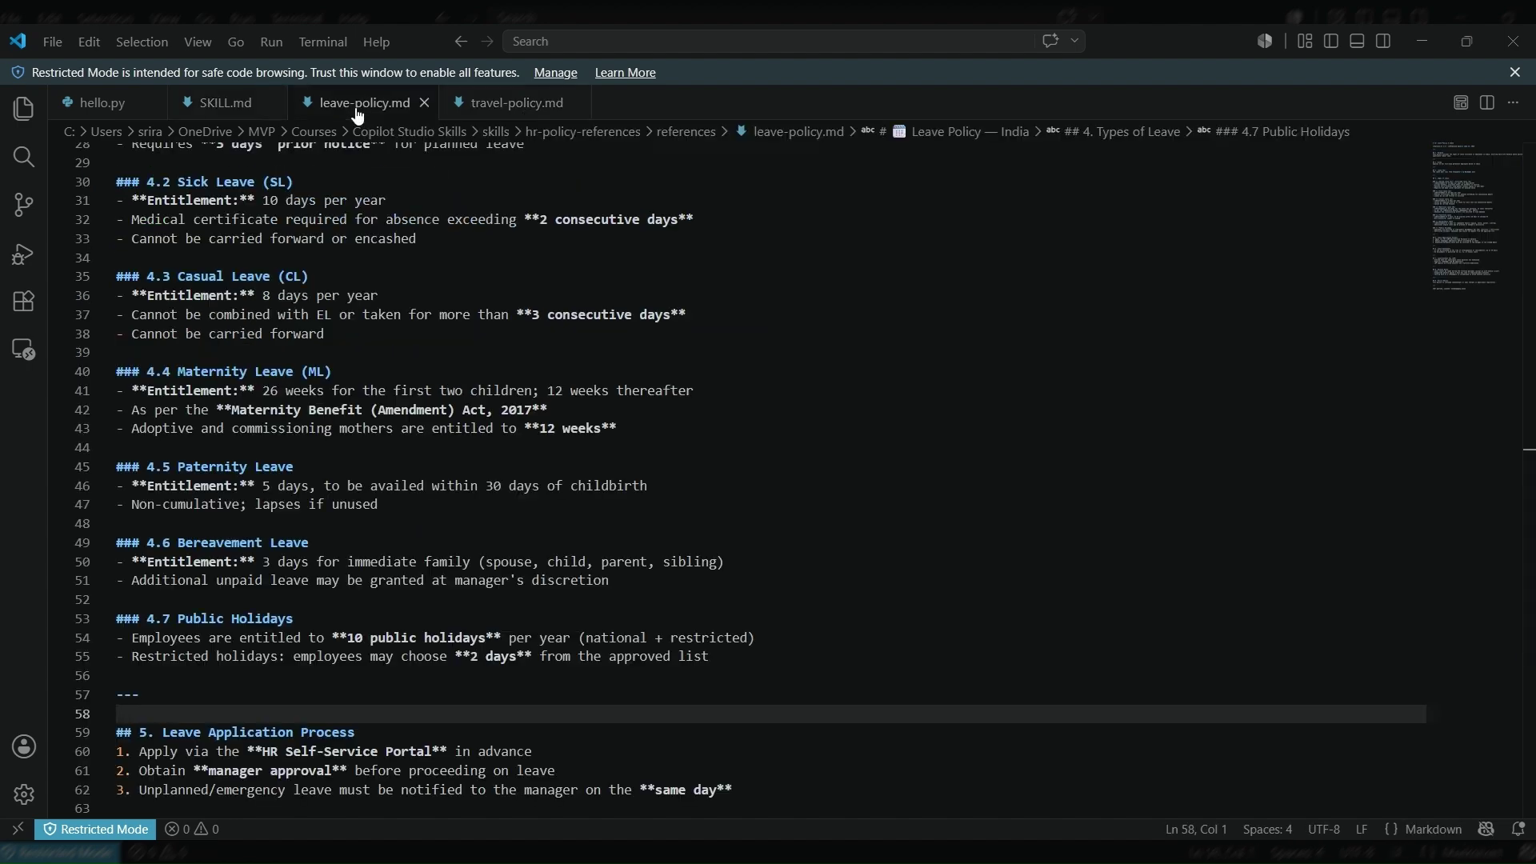
{"action": "left_click", "coordinate": [472, 333]}
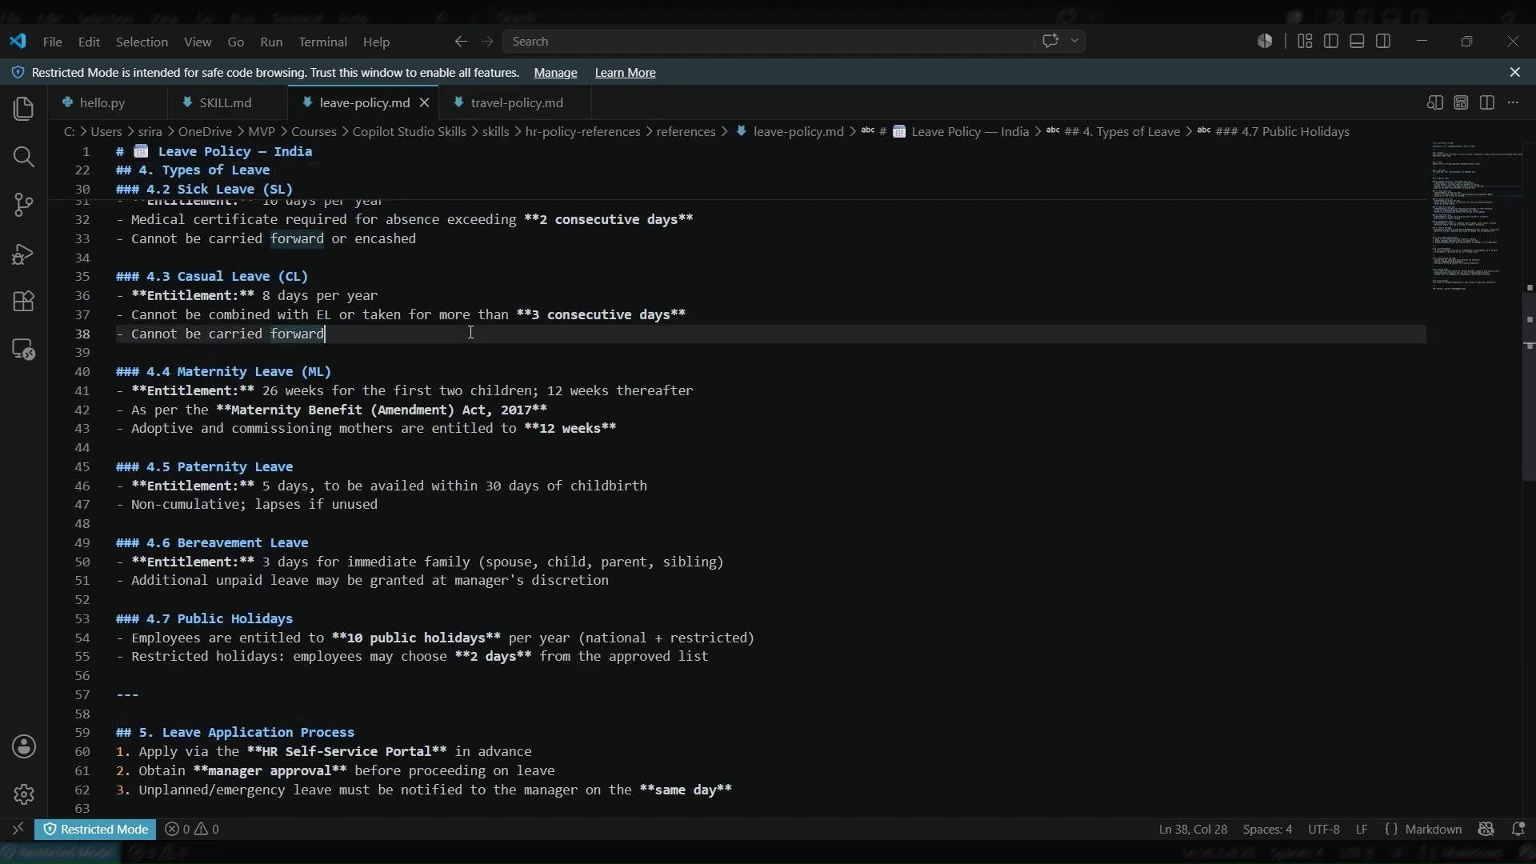
{"action": "key", "text": "Up"}
{"action": "key", "text": "Up"}
{"action": "key", "text": "Up"}
{"action": "key", "text": "Up"}
{"action": "key", "text": "Up"}
{"action": "key", "text": "Up"}
{"action": "key", "text": "Up"}
{"action": "key", "text": "Up"}
{"action": "key", "text": "Up"}
{"action": "key", "text": "Up"}
{"action": "key", "text": "Up"}
{"action": "key", "text": "Up"}
{"action": "key", "text": "Up"}
{"action": "key", "text": "Up"}
{"action": "key", "text": "Up"}
{"action": "key", "text": "Up"}
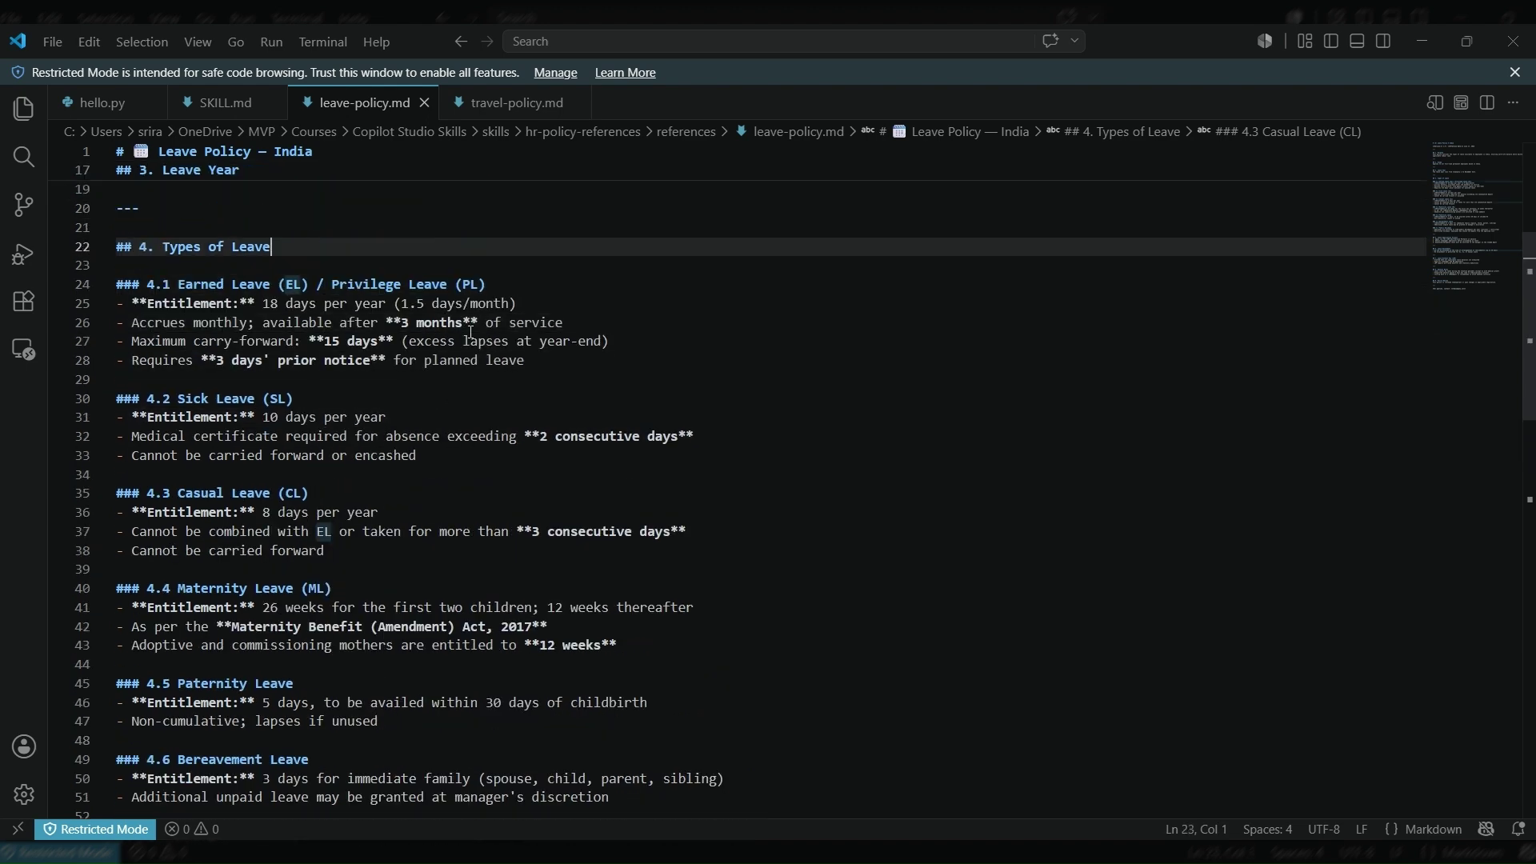
{"action": "key", "text": "Up"}
{"action": "key", "text": "Up"}
{"action": "key", "text": "Up"}
{"action": "key", "text": "Up"}
{"action": "key", "text": "Up"}
{"action": "key", "text": "Up"}
{"action": "key", "text": "Up"}
{"action": "key", "text": "Up"}
{"action": "key", "text": "Up"}
{"action": "key", "text": "Up"}
{"action": "key", "text": "Up"}
{"action": "key", "text": "Up"}
{"action": "key", "text": "Up"}
{"action": "key", "text": "Up"}
{"action": "key", "text": "Up"}
{"action": "key", "text": "Up"}
{"action": "key", "text": "Up"}
{"action": "key", "text": "Up"}
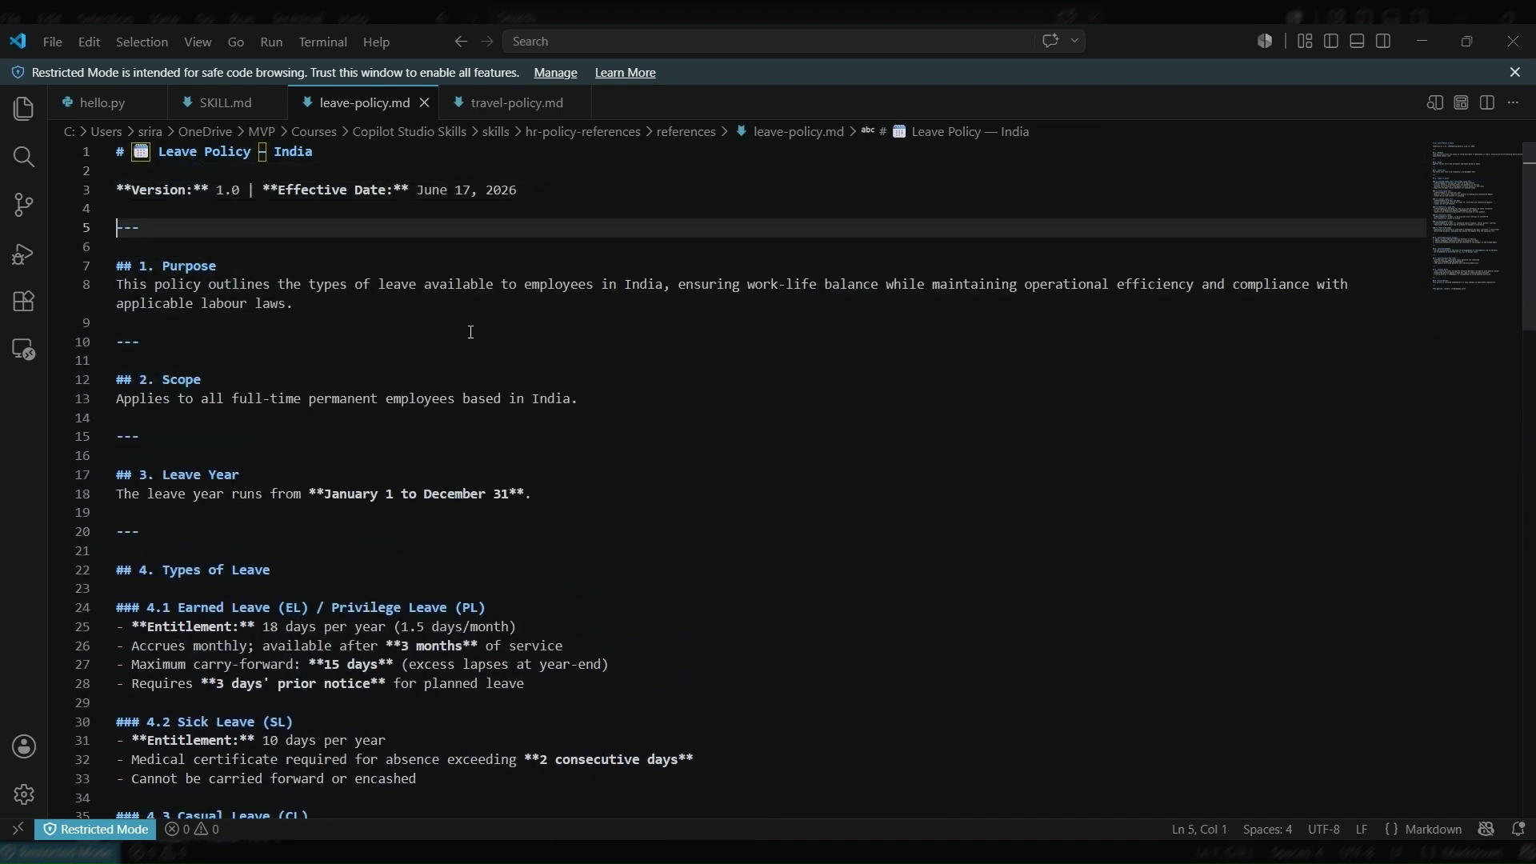
{"action": "key", "text": "Down"}
{"action": "key", "text": "Down"}
{"action": "key", "text": "Down"}
{"action": "key", "text": "Down"}
{"action": "key", "text": "Down"}
{"action": "key", "text": "Down"}
{"action": "key", "text": "Down"}
{"action": "key", "text": "Down"}
{"action": "key", "text": "Down"}
{"action": "key", "text": "Down"}
{"action": "key", "text": "Down"}
{"action": "key", "text": "Down"}
{"action": "key", "text": "Down"}
{"action": "key", "text": "Down"}
{"action": "key", "text": "Down"}
{"action": "key", "text": "Down"}
{"action": "key", "text": "Down"}
{"action": "key", "text": "Down"}
{"action": "key", "text": "Down"}
{"action": "key", "text": "Down"}
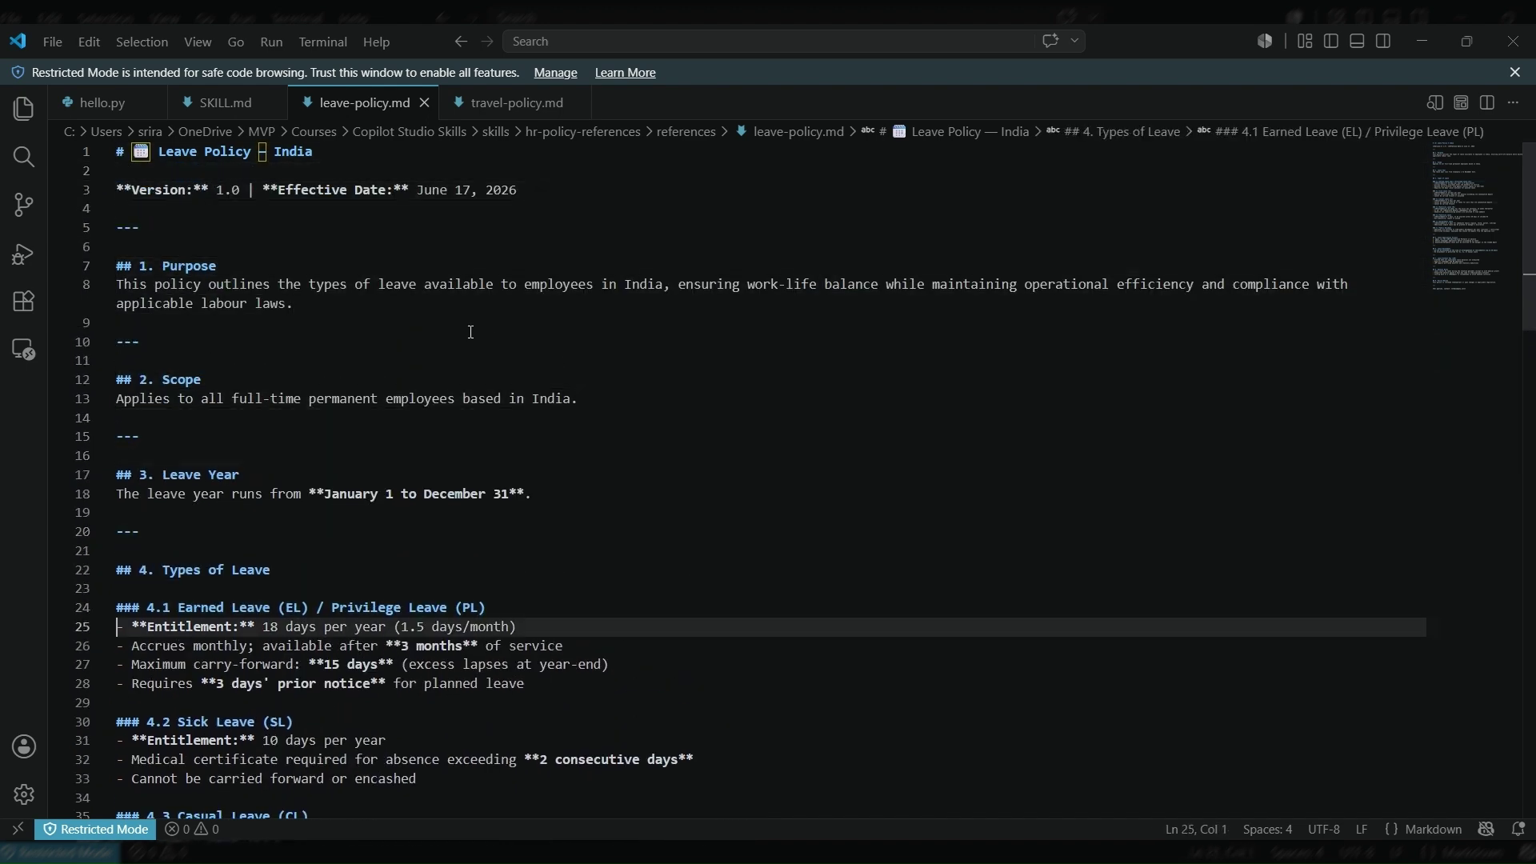
{"action": "key", "text": "Down"}
{"action": "key", "text": "Down"}
{"action": "key", "text": "Down"}
{"action": "key", "text": "Down"}
{"action": "key", "text": "Down"}
{"action": "key", "text": "Down"}
{"action": "key", "text": "Down"}
{"action": "key", "text": "Down"}
{"action": "key", "text": "Down"}
{"action": "key", "text": "Down"}
{"action": "key", "text": "Down"}
{"action": "key", "text": "Down"}
{"action": "key", "text": "Down"}
{"action": "key", "text": "Down"}
{"action": "key", "text": "Down"}
{"action": "key", "text": "Down"}
{"action": "key", "text": "Down"}
{"action": "key", "text": "Down"}
{"action": "key", "text": "Down"}
{"action": "key", "text": "Down"}
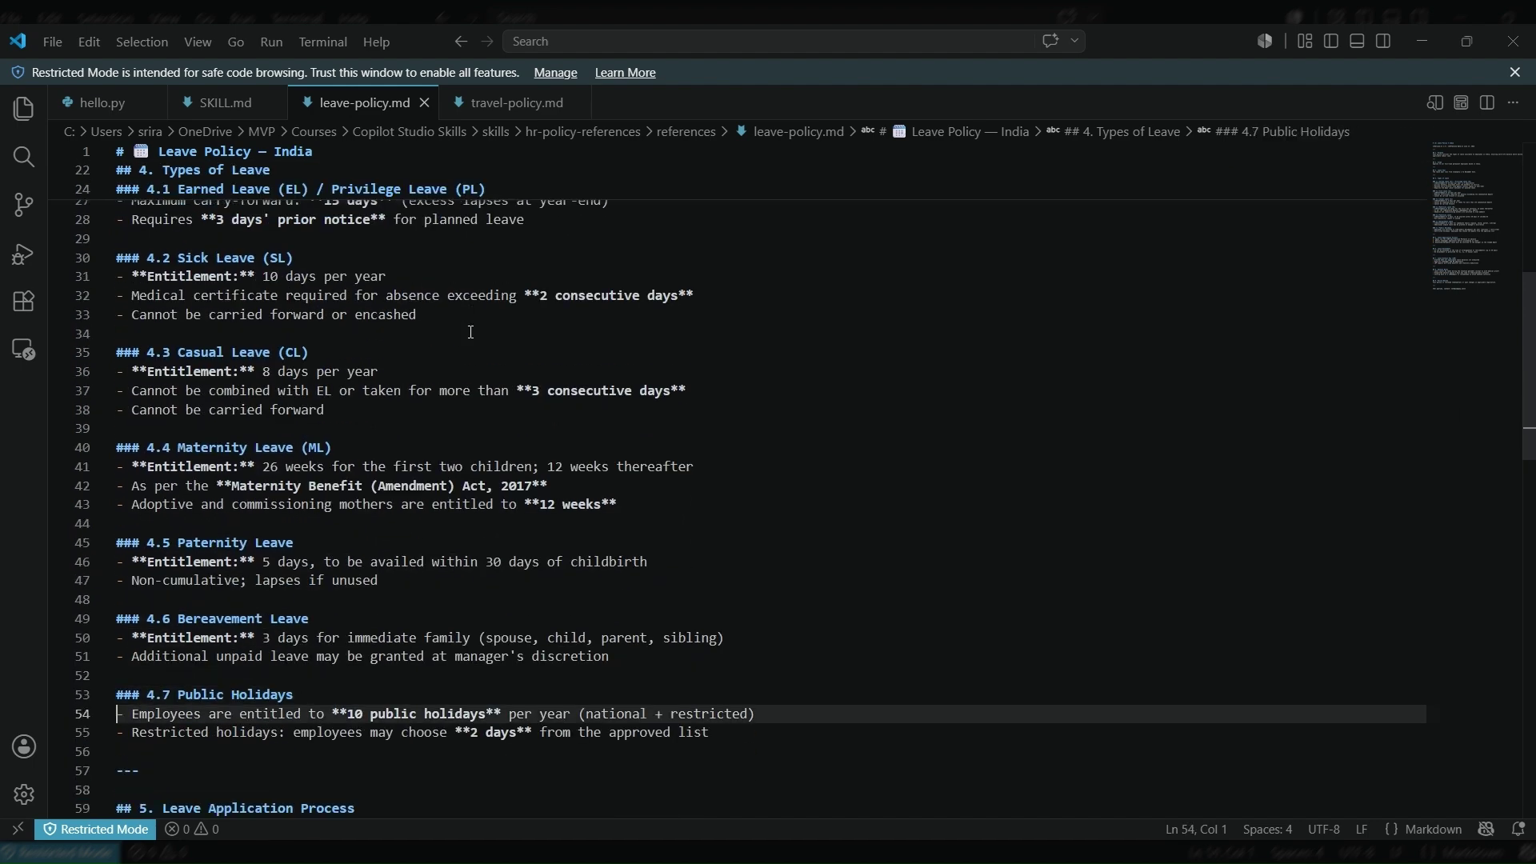
{"action": "key", "text": "Down"}
{"action": "key", "text": "Down"}
{"action": "key", "text": "Down"}
{"action": "key", "text": "Down"}
{"action": "key", "text": "Down"}
{"action": "key", "text": "Down"}
{"action": "key", "text": "Down"}
{"action": "key", "text": "Down"}
{"action": "key", "text": "Down"}
{"action": "key", "text": "Down"}
{"action": "key", "text": "Down"}
{"action": "key", "text": "Down"}
{"action": "key", "text": "Down"}
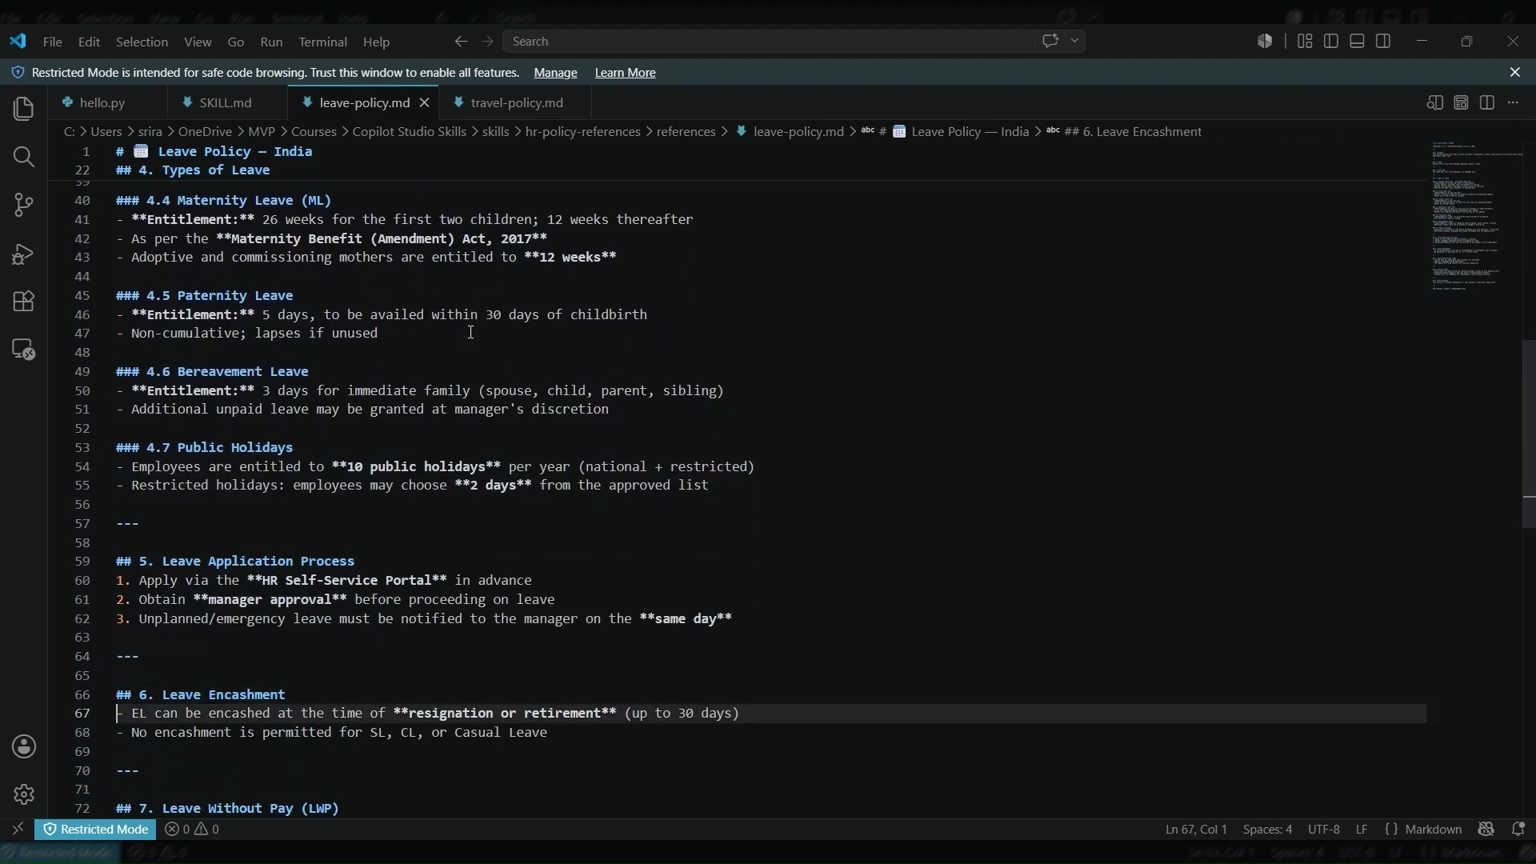
{"action": "key", "text": "Down"}
{"action": "key", "text": "Down"}
{"action": "key", "text": "Down"}
{"action": "key", "text": "Down"}
{"action": "key", "text": "Down"}
{"action": "key", "text": "Down"}
{"action": "key", "text": "Down"}
{"action": "key", "text": "Down"}
{"action": "key", "text": "Down"}
{"action": "key", "text": "Down"}
{"action": "key", "text": "Down"}
{"action": "key", "text": "Down"}
{"action": "key", "text": "Down"}
{"action": "key", "text": "Down"}
{"action": "key", "text": "Down"}
{"action": "key", "text": "Down"}
{"action": "key", "text": "Down"}
{"action": "key", "text": "Down"}
{"action": "key", "text": "Down"}
{"action": "key", "text": "Down"}
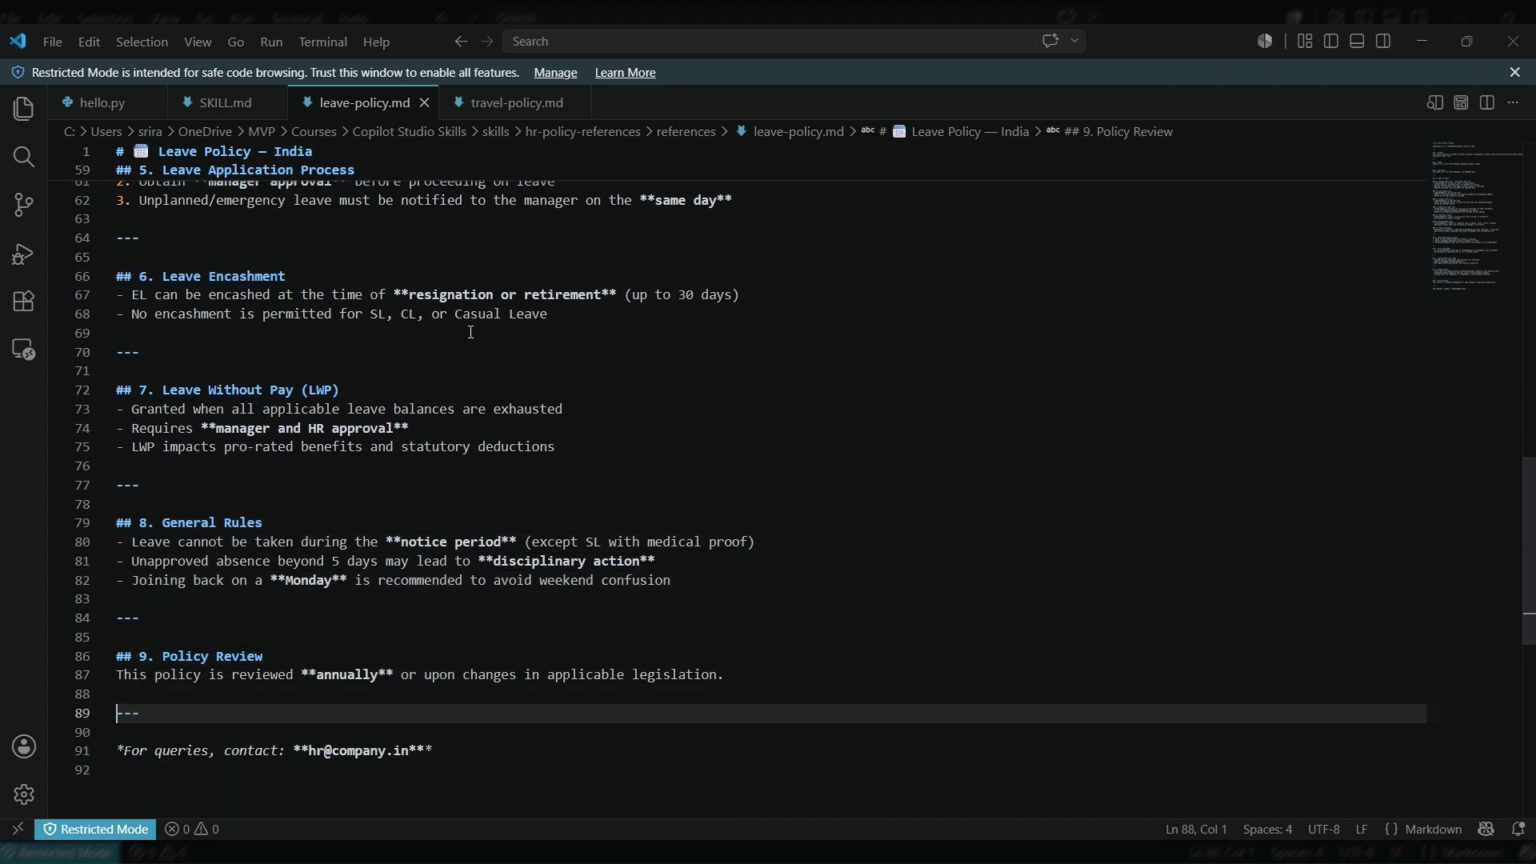
{"action": "key", "text": "Down"}
{"action": "key", "text": "Down"}
{"action": "key", "text": "Down"}
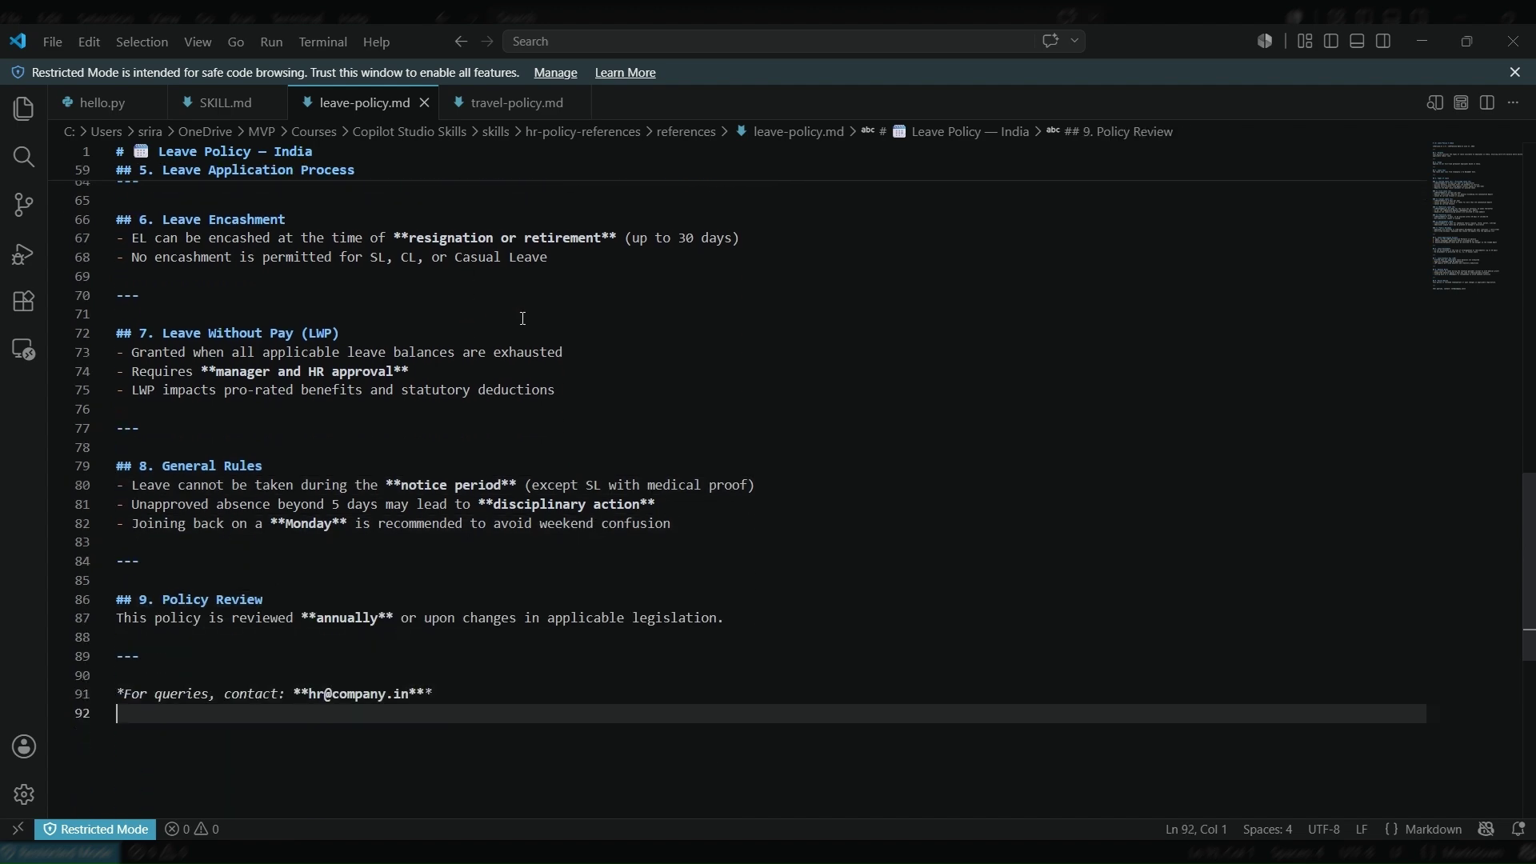
- Open travel-policy.md and go to the beginning of the Corporate Travel Policy document
{"action": "left_click", "coordinate": [502, 104]}
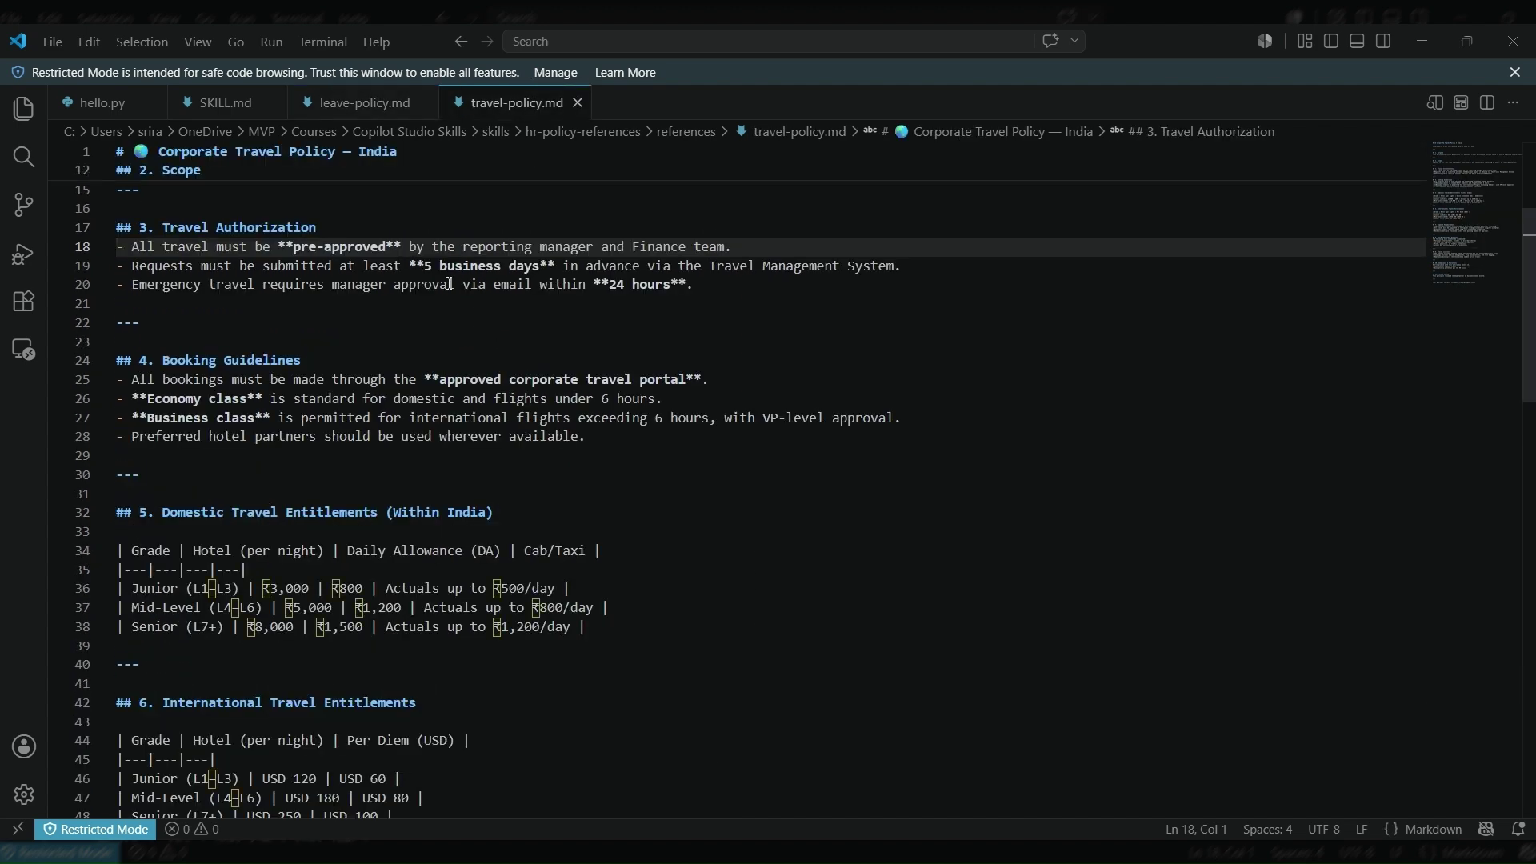
{"action": "key", "text": "Up"}
{"action": "key", "text": "Up"}
{"action": "key", "text": "Up"}
{"action": "key", "text": "Up"}
{"action": "key", "text": "Up"}
{"action": "key", "text": "Up"}
{"action": "key", "text": "Up"}
{"action": "key", "text": "Up"}
{"action": "key", "text": "Up"}
{"action": "key", "text": "Up"}
{"action": "key", "text": "Up"}
{"action": "key", "text": "Up"}
{"action": "key", "text": "Up"}
{"action": "key", "text": "Up"}
{"action": "key", "text": "Up"}
{"action": "key", "text": "Up"}
{"action": "key", "text": "Up"}
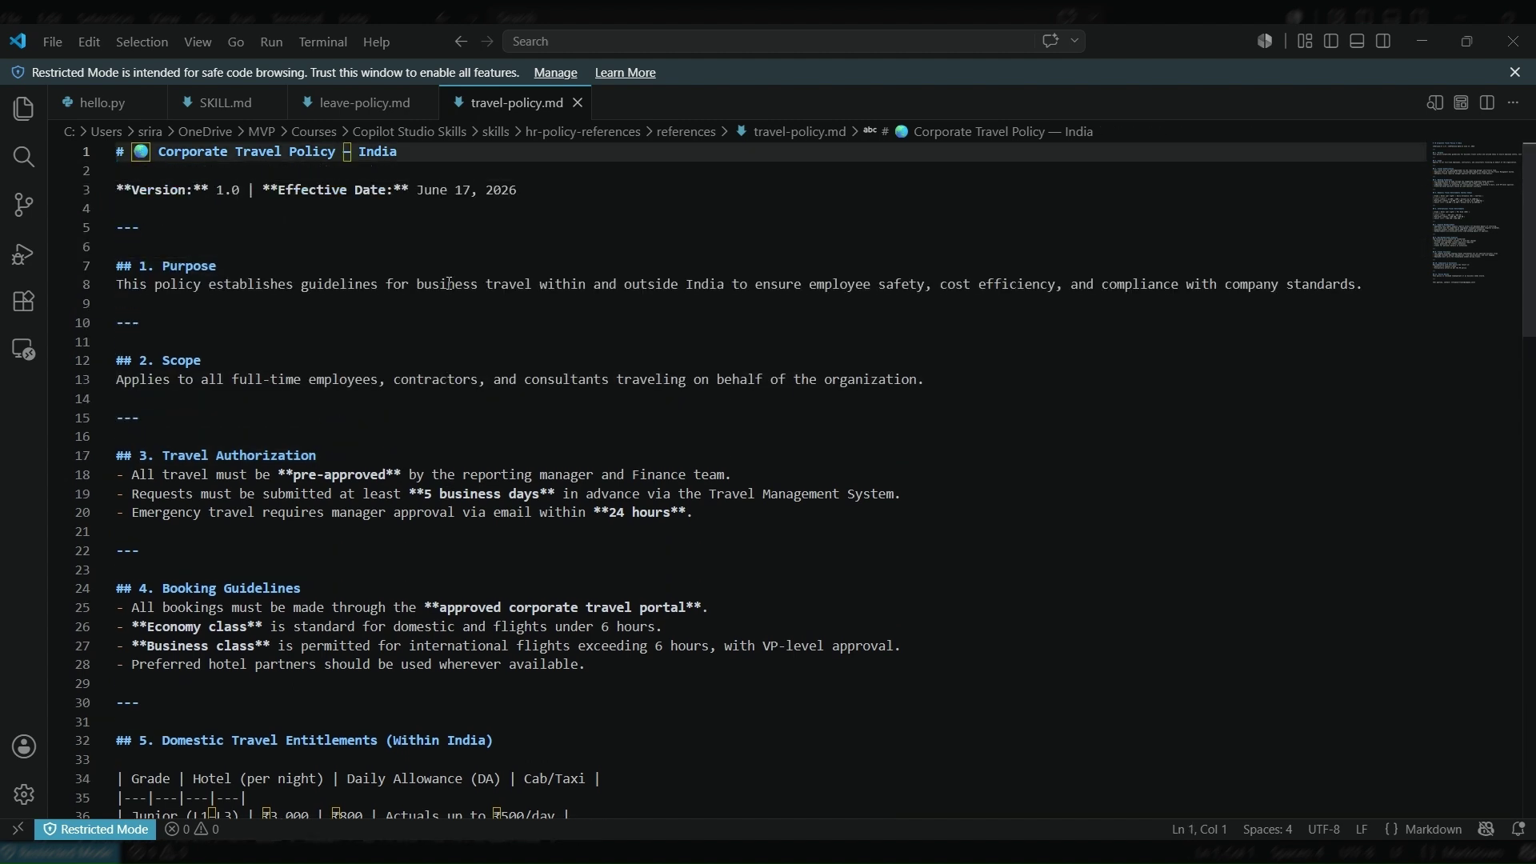
- Read through the whole Corporate Travel Policy in travel-policy.md, from its title to the contact line at the end
{"action": "key", "text": "Down"}
{"action": "key", "text": "Down"}
{"action": "key", "text": "Down"}
{"action": "key", "text": "Down"}
{"action": "key", "text": "Down"}
{"action": "key", "text": "Down"}
{"action": "key", "text": "Down"}
{"action": "key", "text": "Down"}
{"action": "key", "text": "Down"}
{"action": "key", "text": "Down"}
{"action": "key", "text": "Down"}
{"action": "key", "text": "Down"}
{"action": "key", "text": "Down"}
{"action": "key", "text": "Down"}
{"action": "key", "text": "Down"}
{"action": "key", "text": "Down"}
{"action": "key", "text": "Down"}
{"action": "key", "text": "Down"}
{"action": "key", "text": "Down"}
{"action": "key", "text": "Down"}
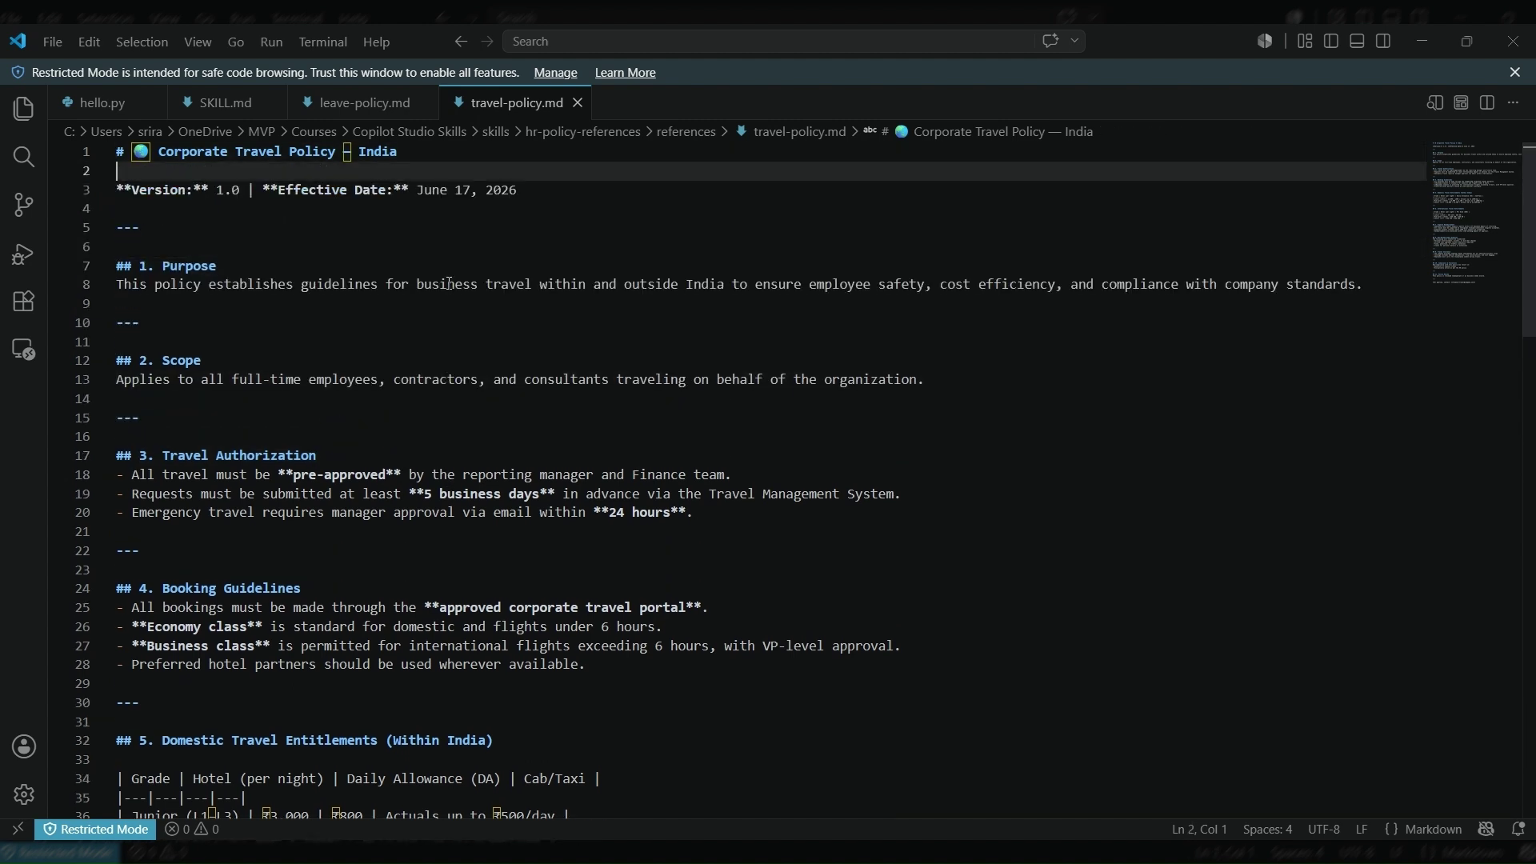
{"action": "key", "text": "Down"}
{"action": "key", "text": "Down"}
{"action": "key", "text": "Down"}
{"action": "key", "text": "Down"}
{"action": "key", "text": "Down"}
{"action": "key", "text": "Down"}
{"action": "key", "text": "Down"}
{"action": "key", "text": "Down"}
{"action": "key", "text": "Down"}
{"action": "key", "text": "Down"}
{"action": "key", "text": "Down"}
{"action": "key", "text": "Down"}
{"action": "key", "text": "Down"}
{"action": "key", "text": "Down"}
{"action": "key", "text": "Down"}
{"action": "key", "text": "Down"}
{"action": "key", "text": "Down"}
{"action": "key", "text": "Down"}
{"action": "key", "text": "Down"}
{"action": "key", "text": "Down"}
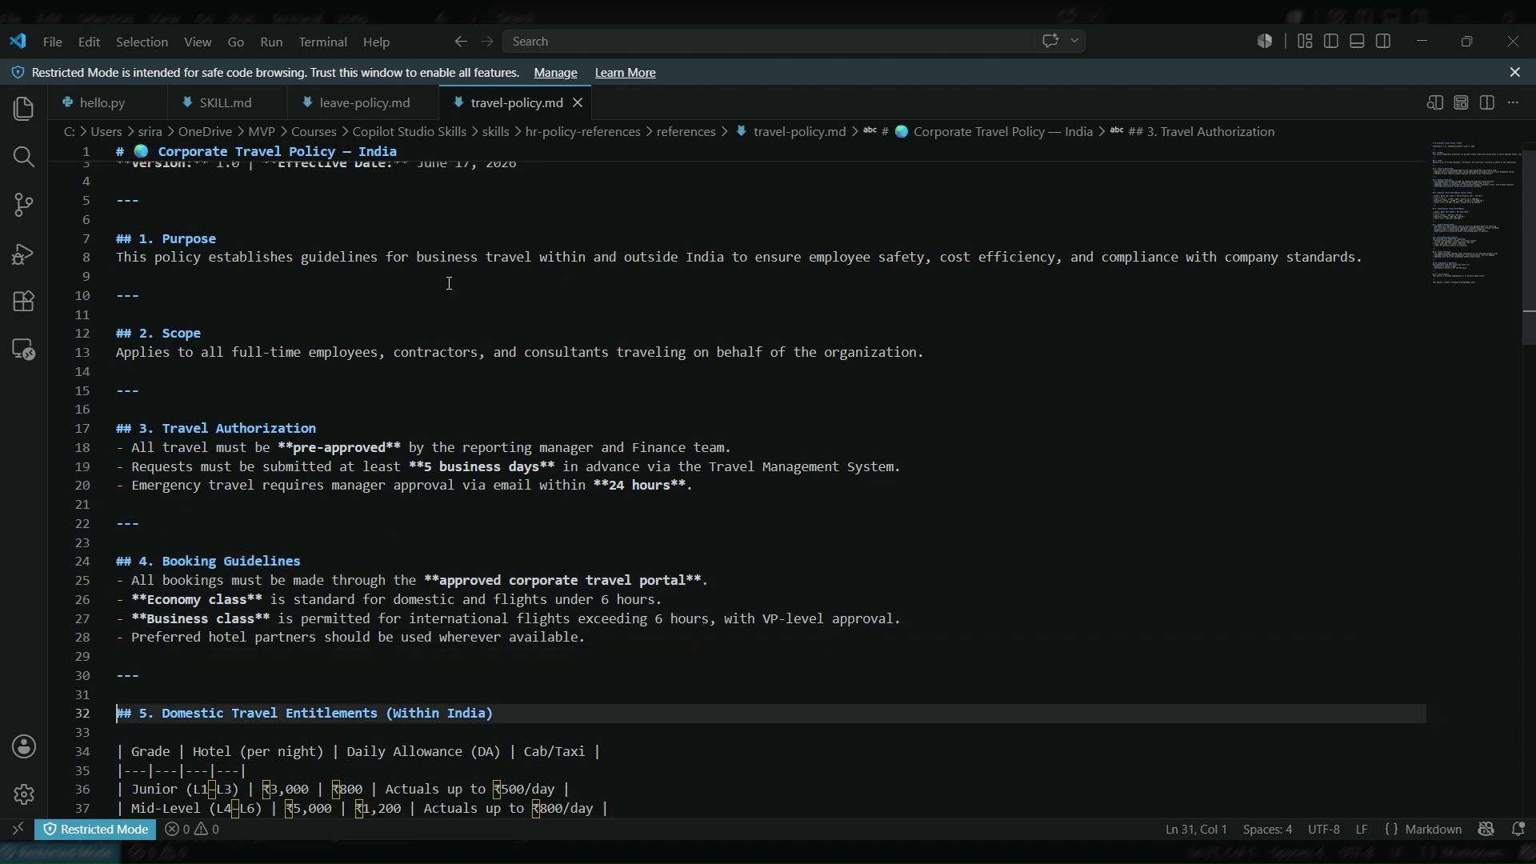
{"action": "key", "text": "Down"}
{"action": "key", "text": "Down"}
{"action": "key", "text": "Down"}
{"action": "key", "text": "Down"}
{"action": "key", "text": "Down"}
{"action": "key", "text": "Down"}
{"action": "key", "text": "Down"}
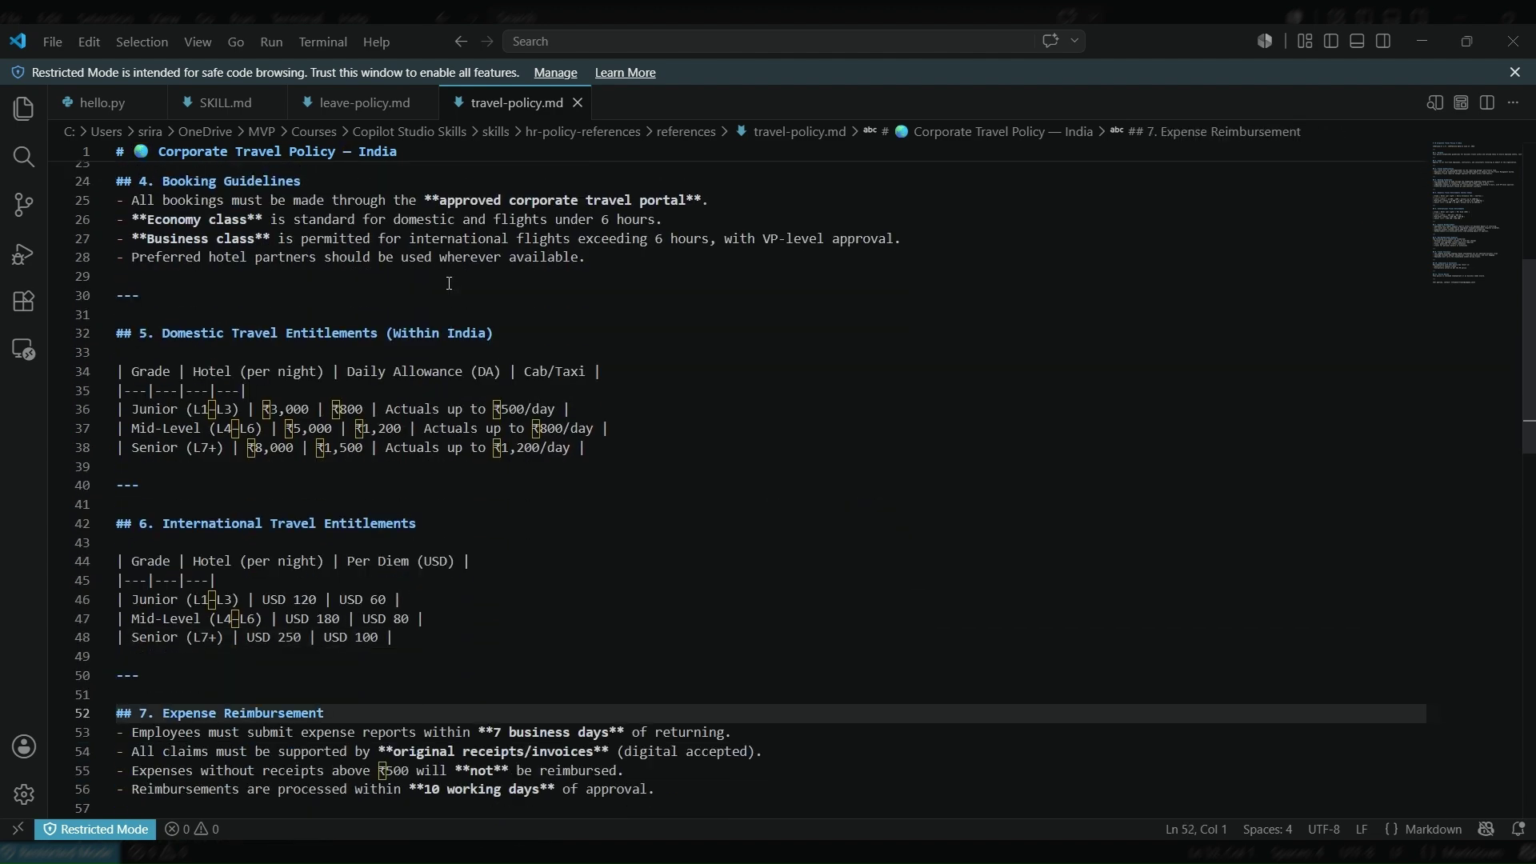
{"action": "key", "text": "Down"}
{"action": "key", "text": "Down"}
{"action": "key", "text": "Down"}
{"action": "key", "text": "Down"}
{"action": "key", "text": "Down"}
{"action": "key", "text": "Down"}
{"action": "key", "text": "Down"}
{"action": "key", "text": "Down"}
{"action": "key", "text": "Down"}
{"action": "key", "text": "Down"}
{"action": "key", "text": "Down"}
{"action": "key", "text": "Down"}
{"action": "key", "text": "Down"}
{"action": "key", "text": "Down"}
{"action": "key", "text": "Down"}
{"action": "key", "text": "Down"}
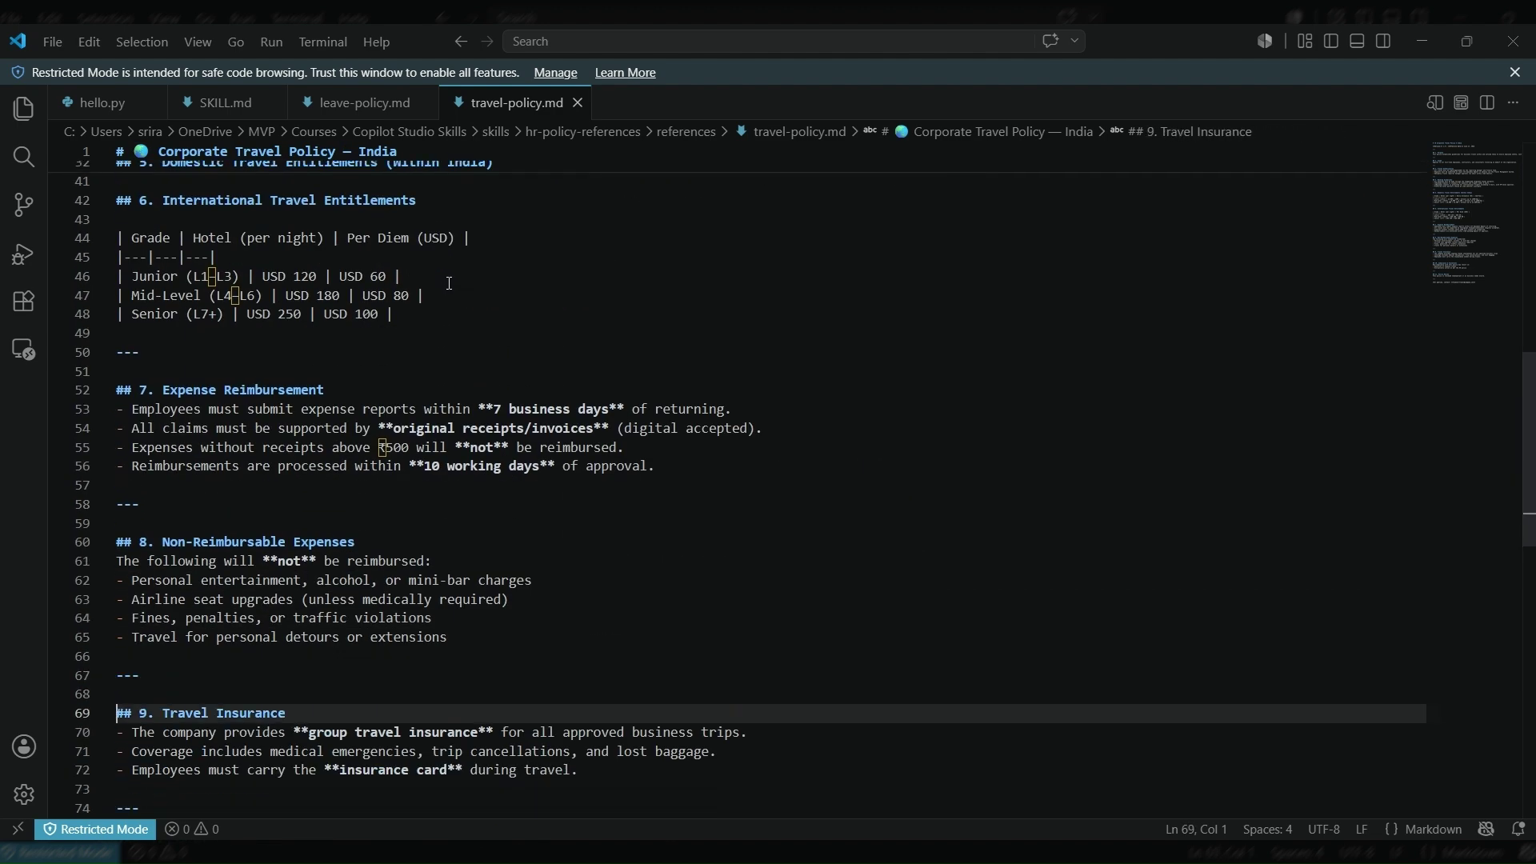
{"action": "key", "text": "Up"}
{"action": "key", "text": "Up"}
{"action": "key", "text": "Up"}
{"action": "key", "text": "Up"}
{"action": "key", "text": "Up"}
{"action": "key", "text": "Up"}
{"action": "key", "text": "Up"}
{"action": "key", "text": "Up"}
{"action": "key", "text": "Down"}
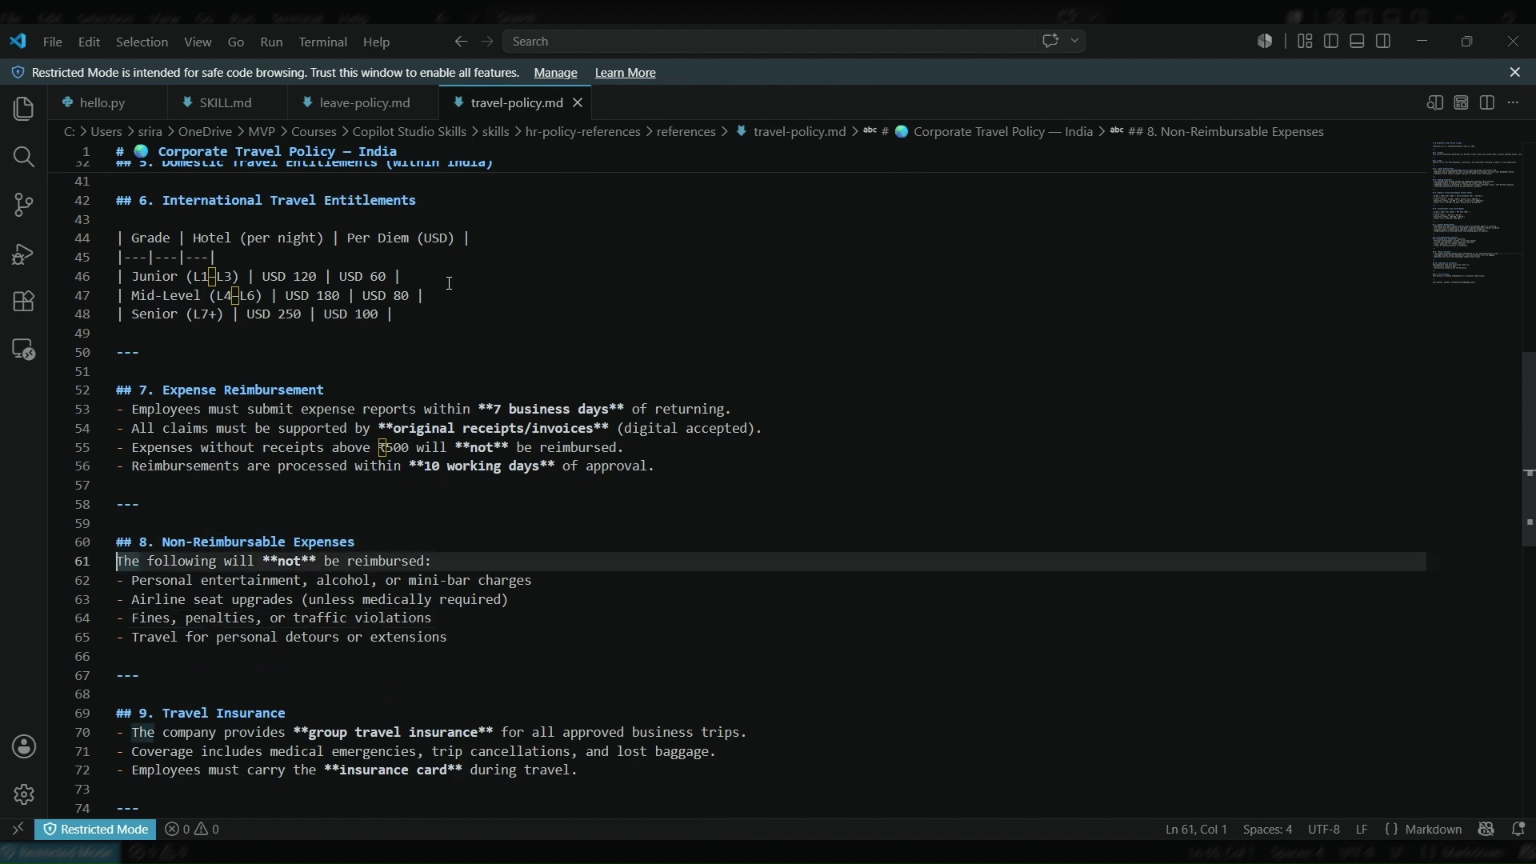
{"action": "key", "text": "Down"}
{"action": "key", "text": "Down"}
{"action": "key", "text": "Down"}
{"action": "key", "text": "Down"}
{"action": "key", "text": "Down"}
{"action": "key", "text": "Down"}
{"action": "key", "text": "Down"}
{"action": "key", "text": "Down"}
{"action": "key", "text": "Down"}
{"action": "key", "text": "Down"}
{"action": "key", "text": "Down"}
{"action": "key", "text": "Down"}
{"action": "key", "text": "Down"}
{"action": "key", "text": "Down"}
{"action": "key", "text": "Down"}
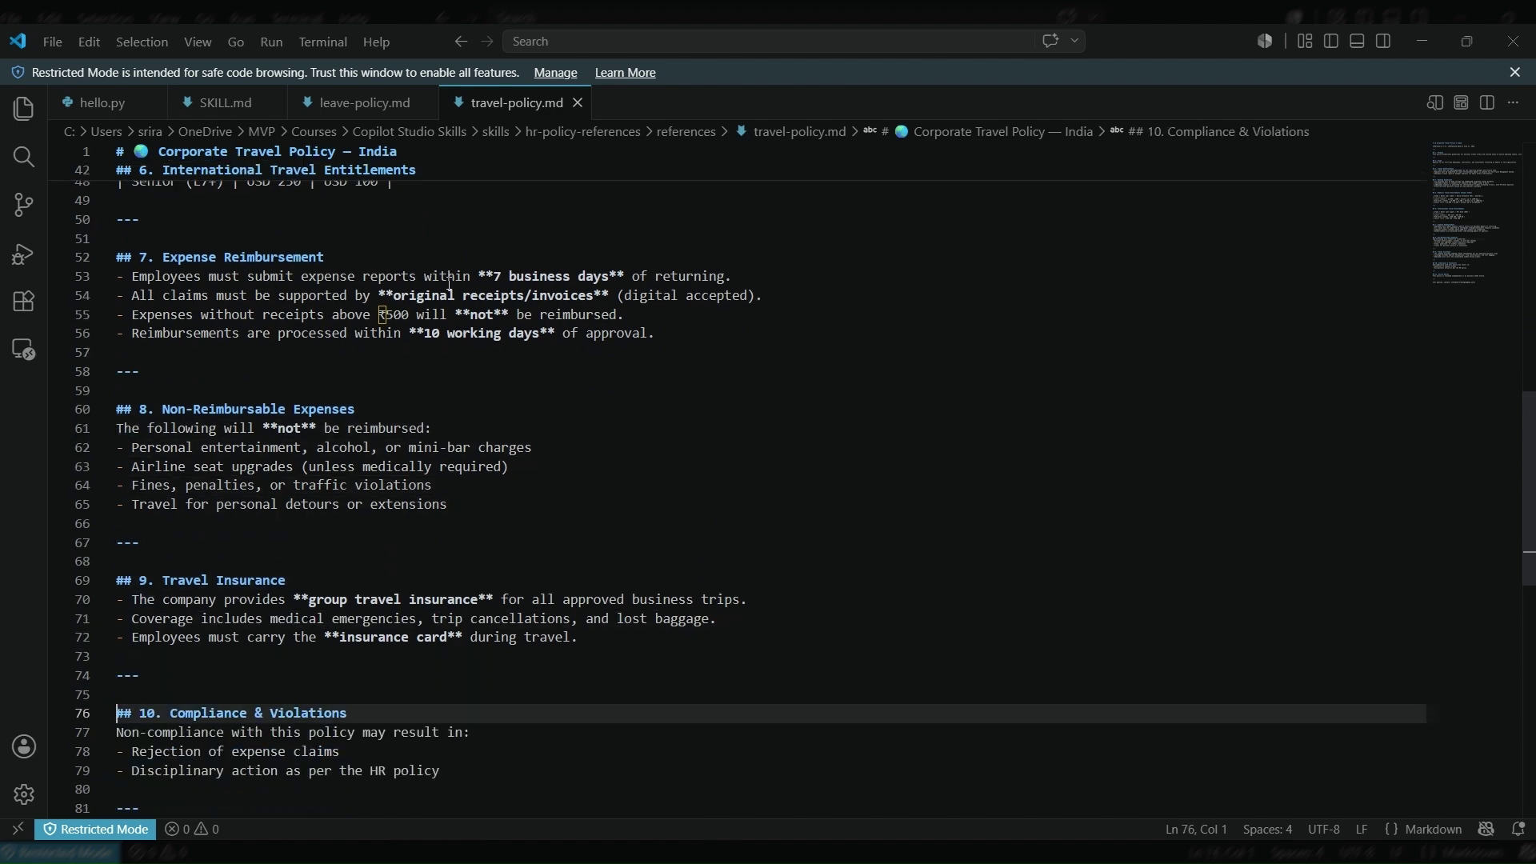
{"action": "key", "text": "Down"}
{"action": "key", "text": "Down"}
{"action": "key", "text": "Down"}
{"action": "key", "text": "Down"}
{"action": "key", "text": "Down"}
{"action": "key", "text": "Down"}
{"action": "key", "text": "Down"}
{"action": "key", "text": "Down"}
{"action": "key", "text": "Down"}
{"action": "key", "text": "Down"}
{"action": "key", "text": "Down"}
{"action": "key", "text": "Down"}
{"action": "key", "text": "Down"}
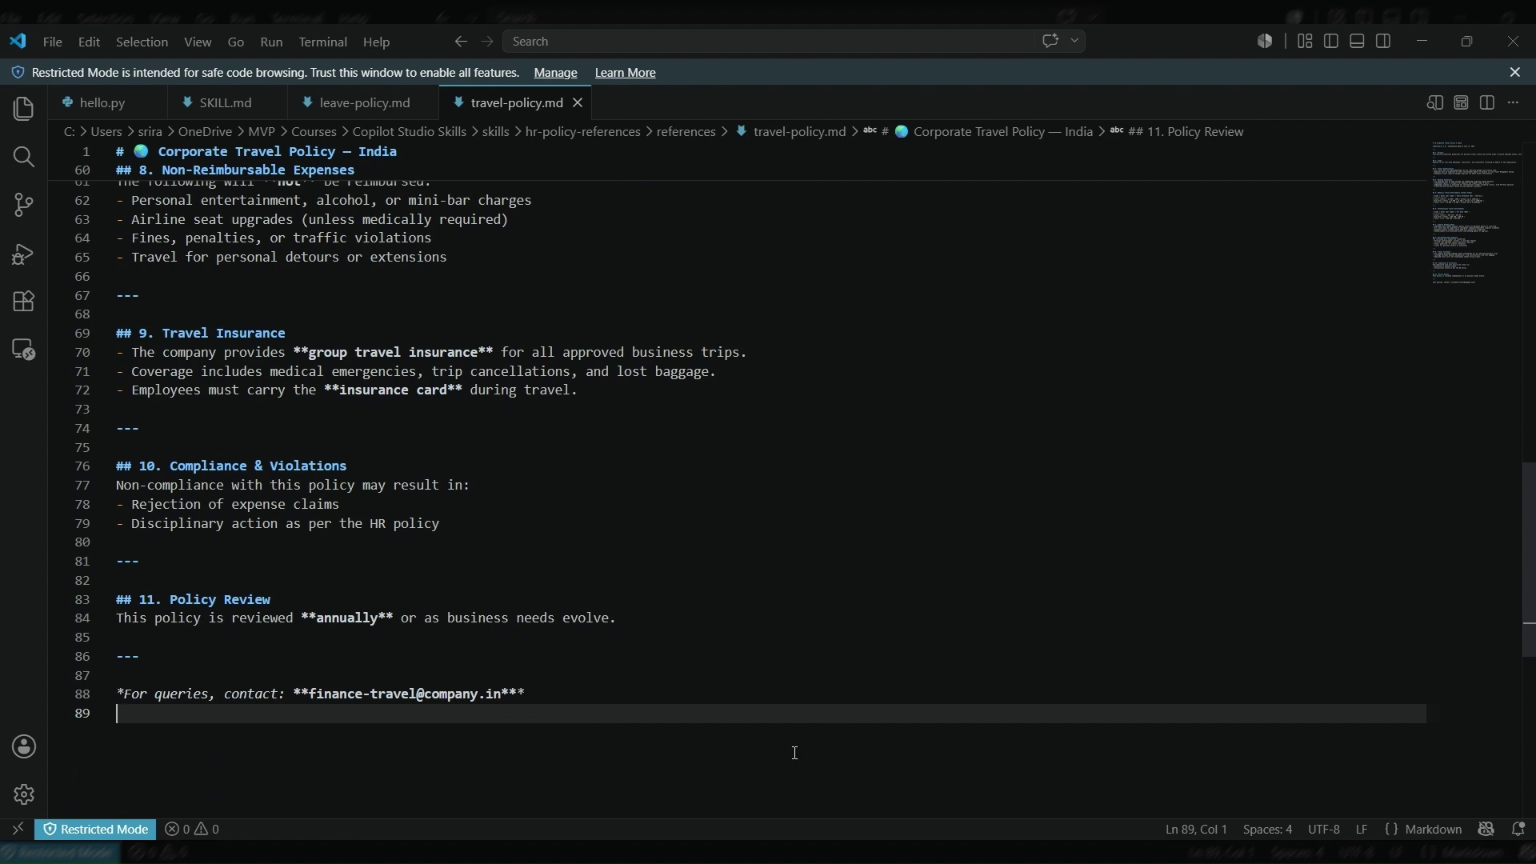
- Switch to Copilot Studio and view the options for adding a skill to the HR Agent, without adding one
{"action": "key", "text": "alt+Tab"}
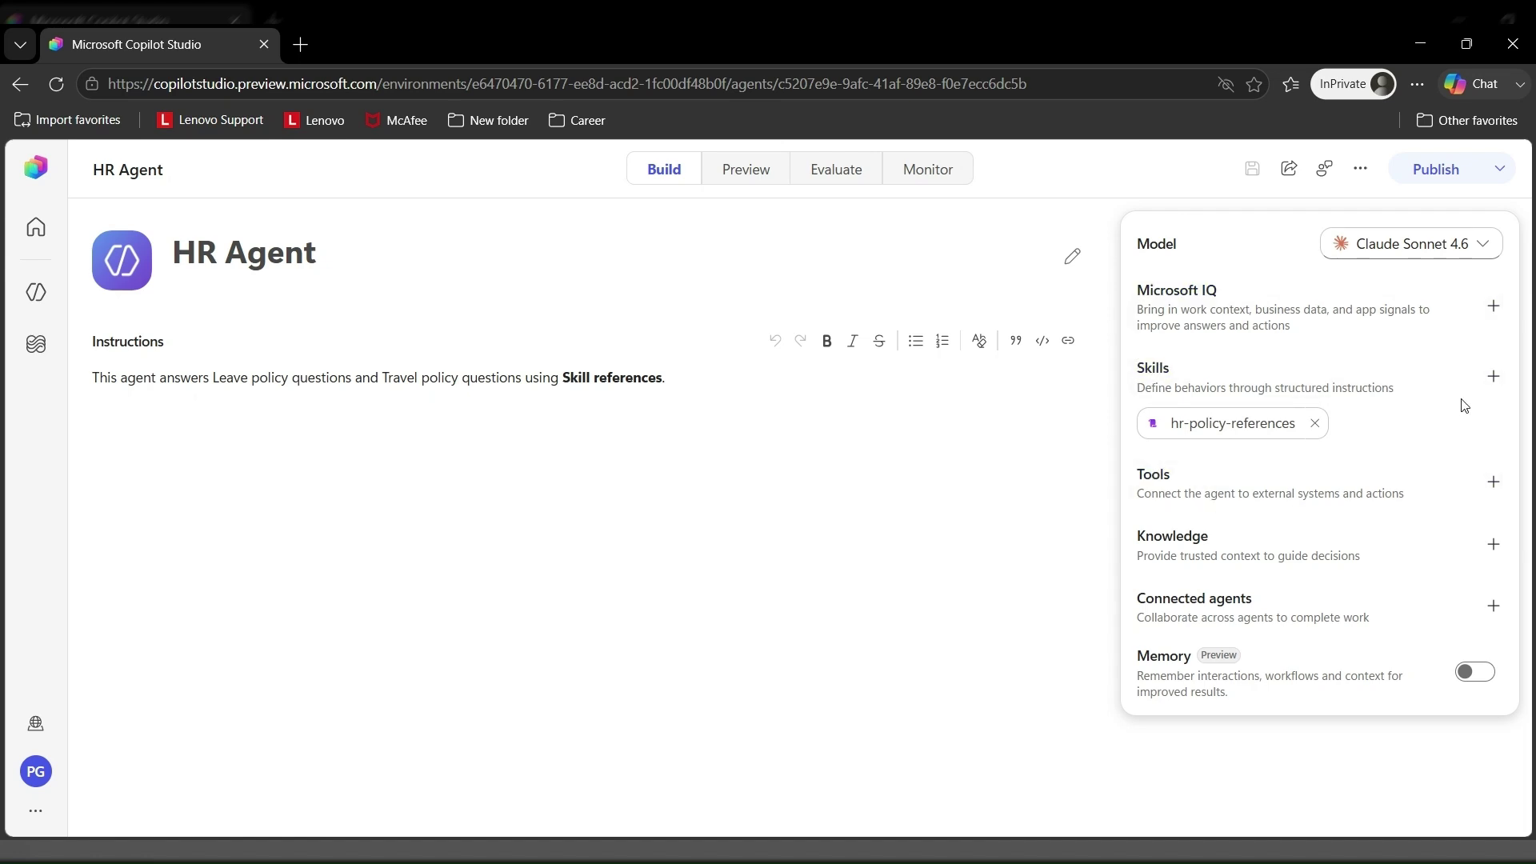
{"action": "left_click", "coordinate": [1494, 377]}
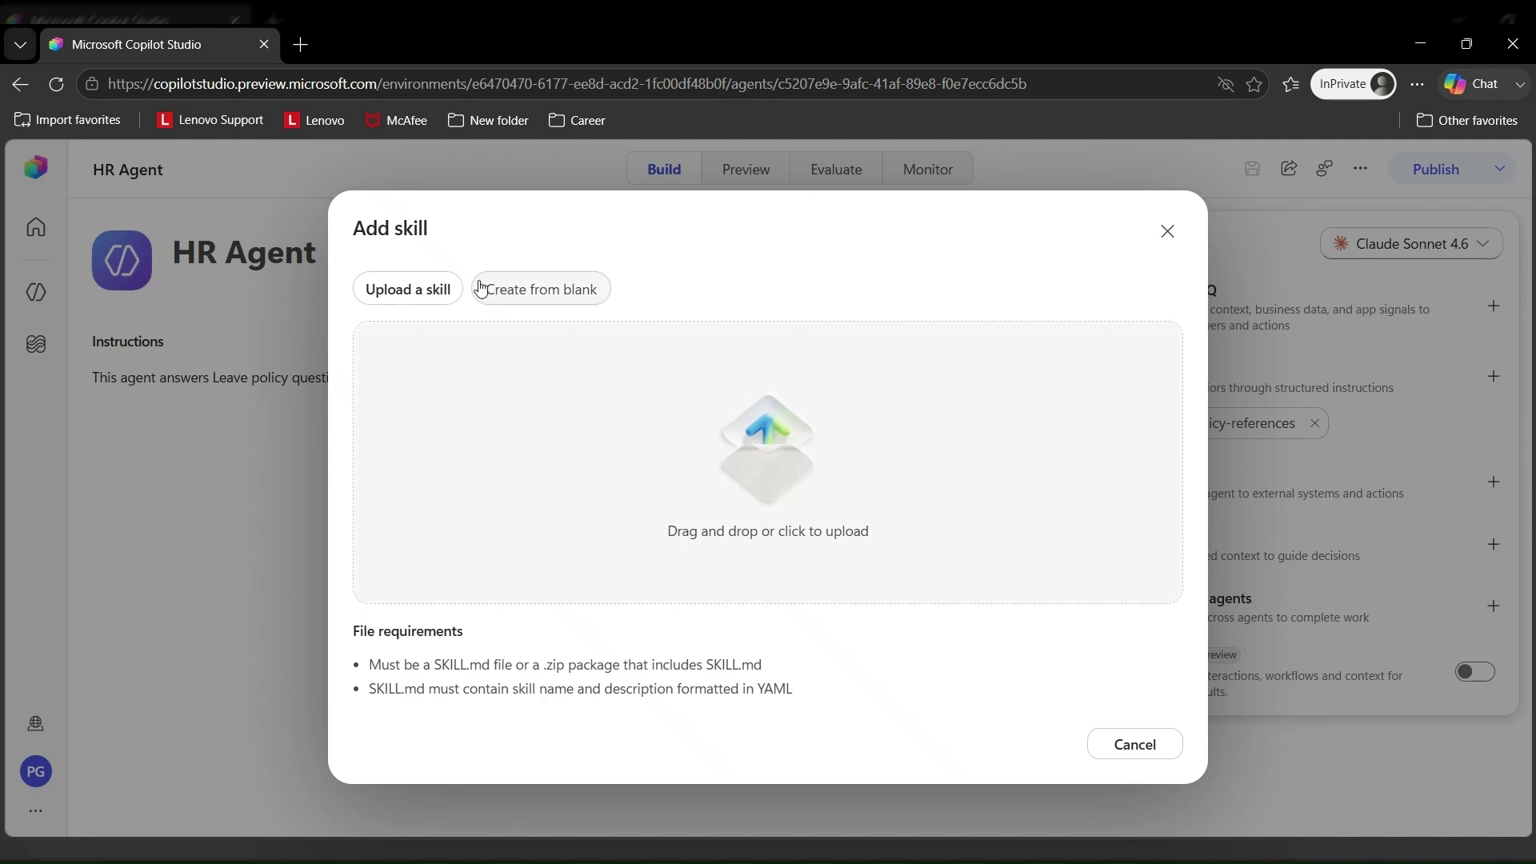
{"action": "left_click", "coordinate": [1168, 233]}
- Open the HR Agent's hr-policy-references skill, view SKILL.md, leave-policy.md and travel-policy.md, and close the skill
{"action": "left_click", "coordinate": [1233, 425]}
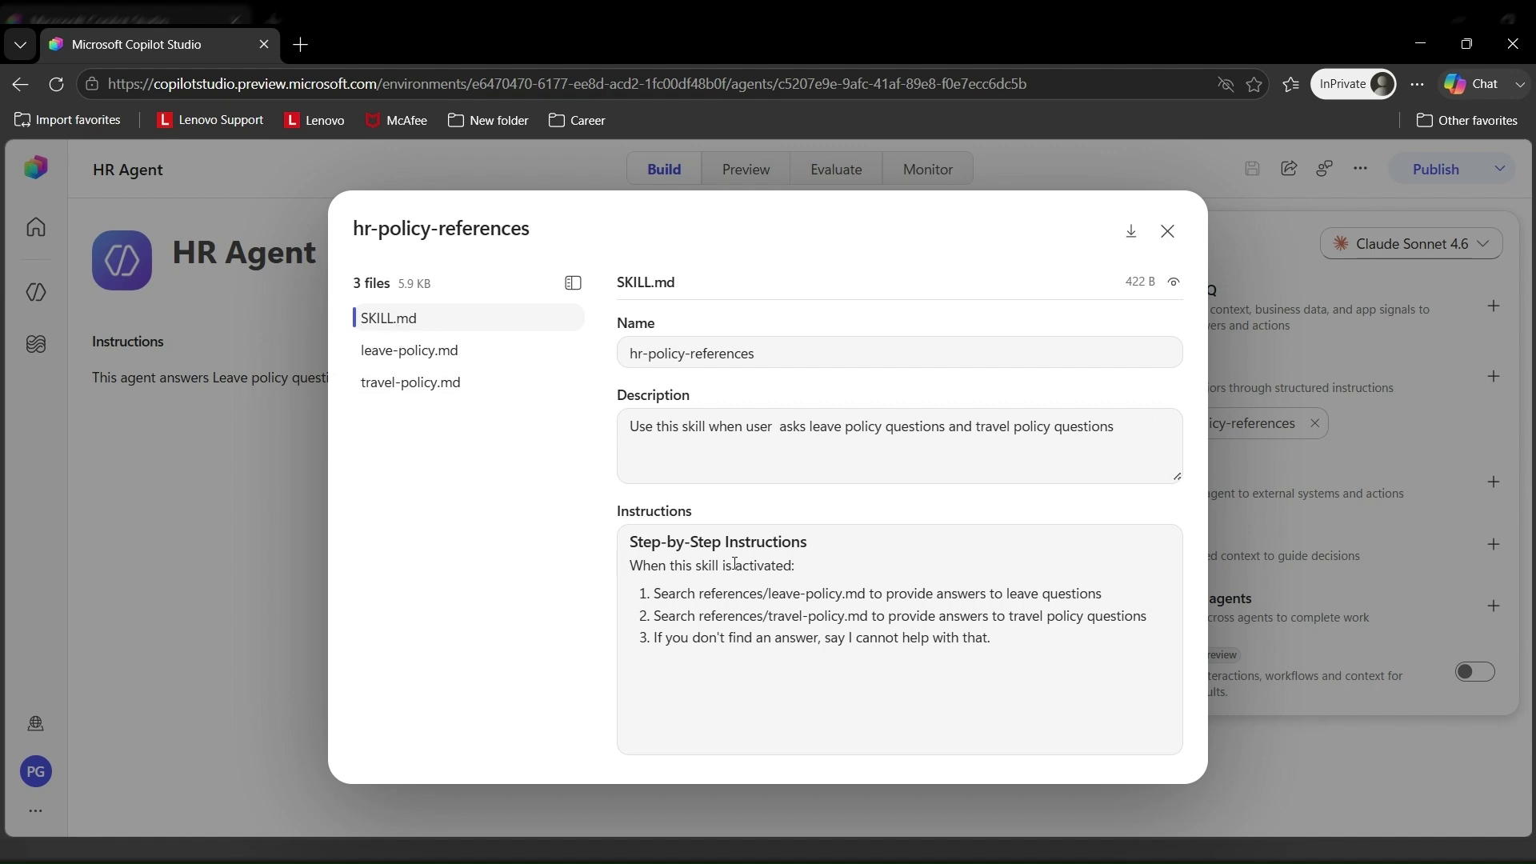
{"action": "left_click", "coordinate": [418, 349]}
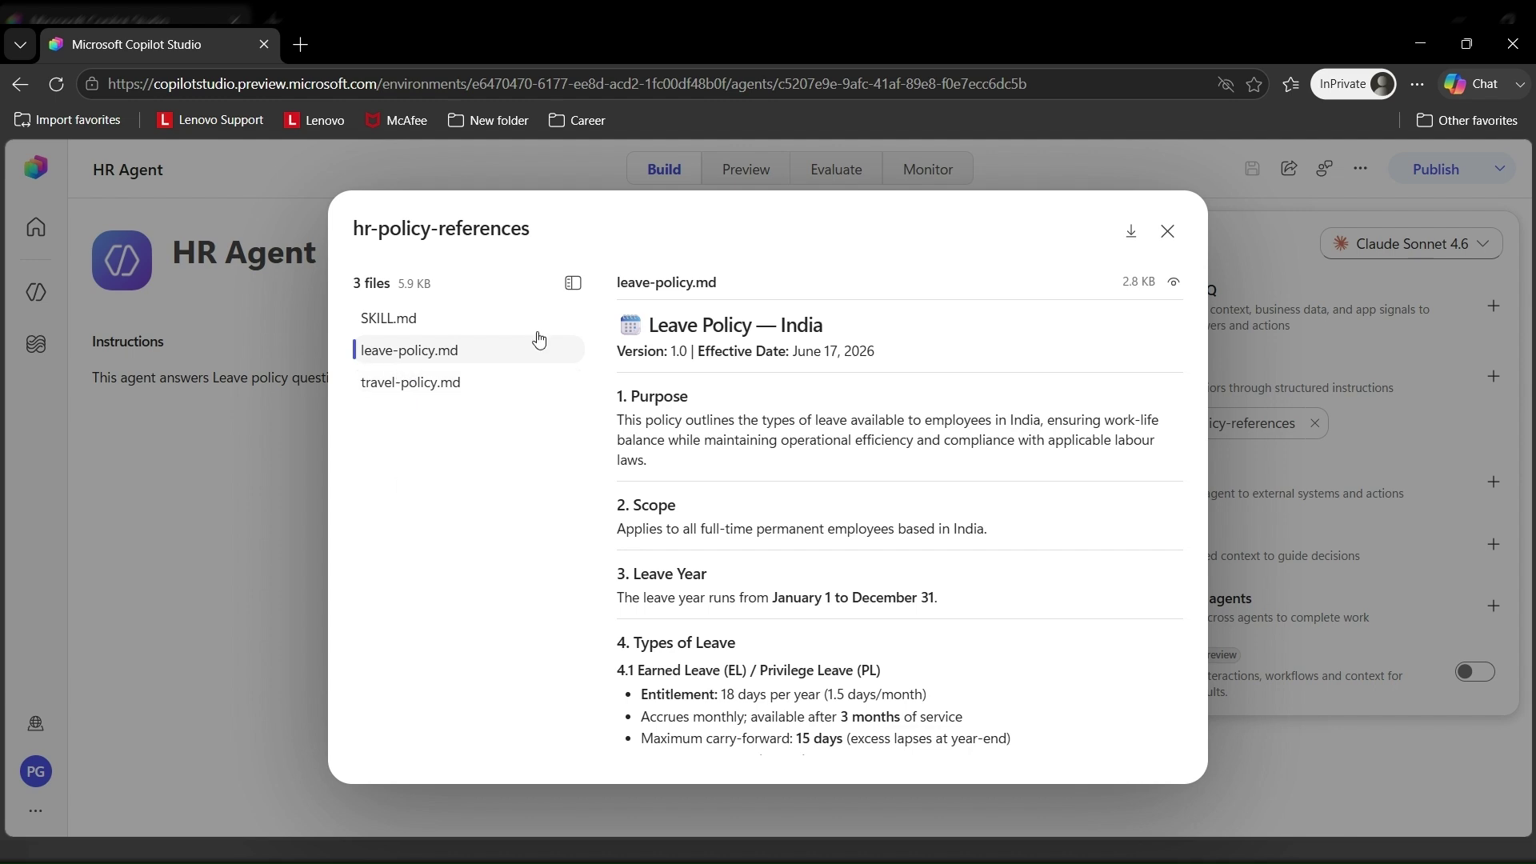
{"action": "left_click", "coordinate": [416, 384]}
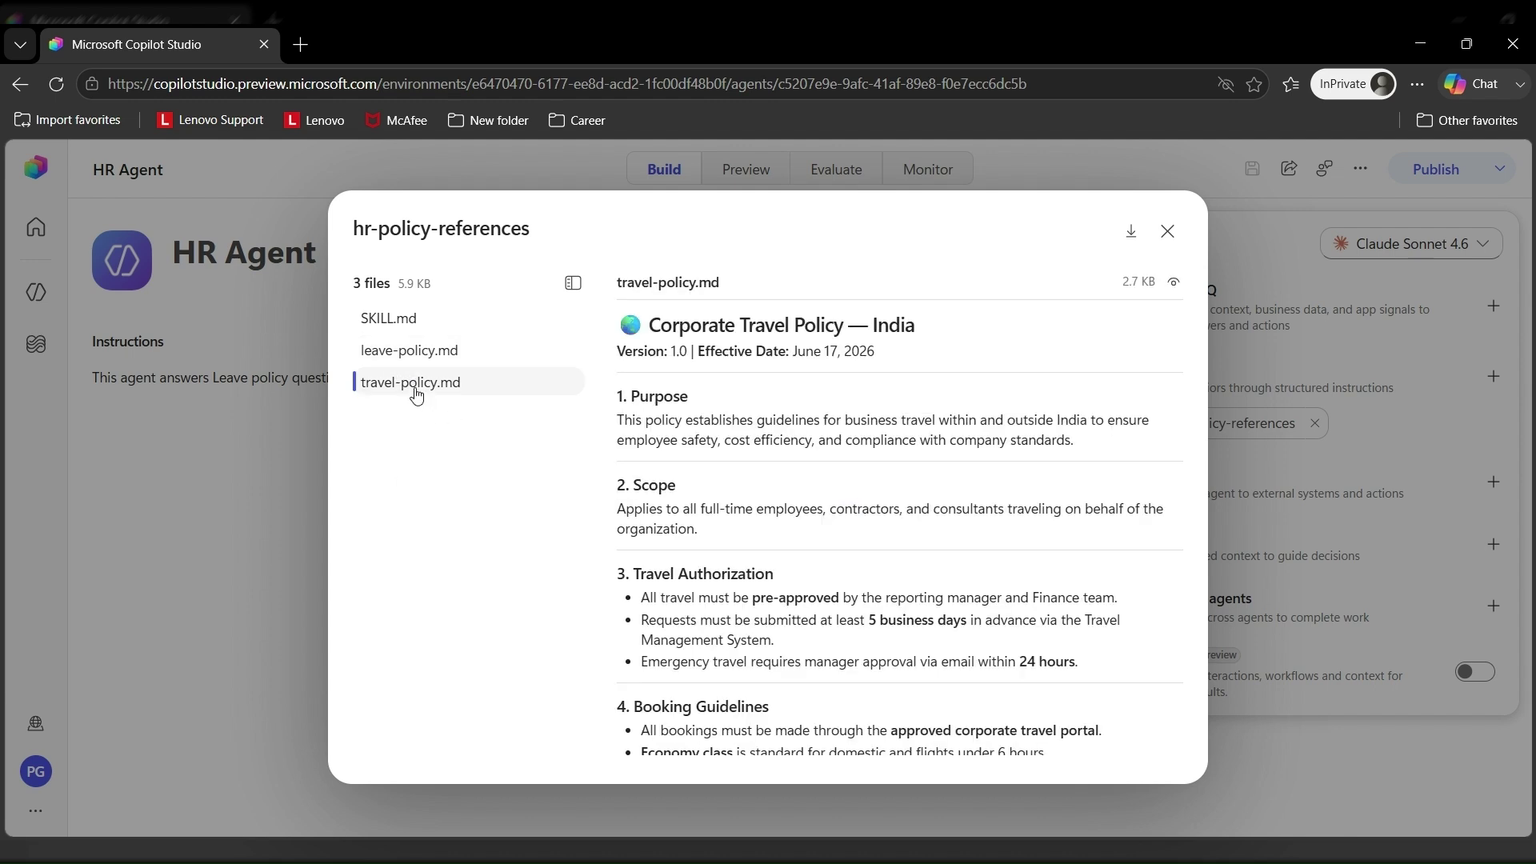
{"action": "left_click", "coordinate": [1162, 234]}
{"action": "left_click", "coordinate": [1159, 232]}
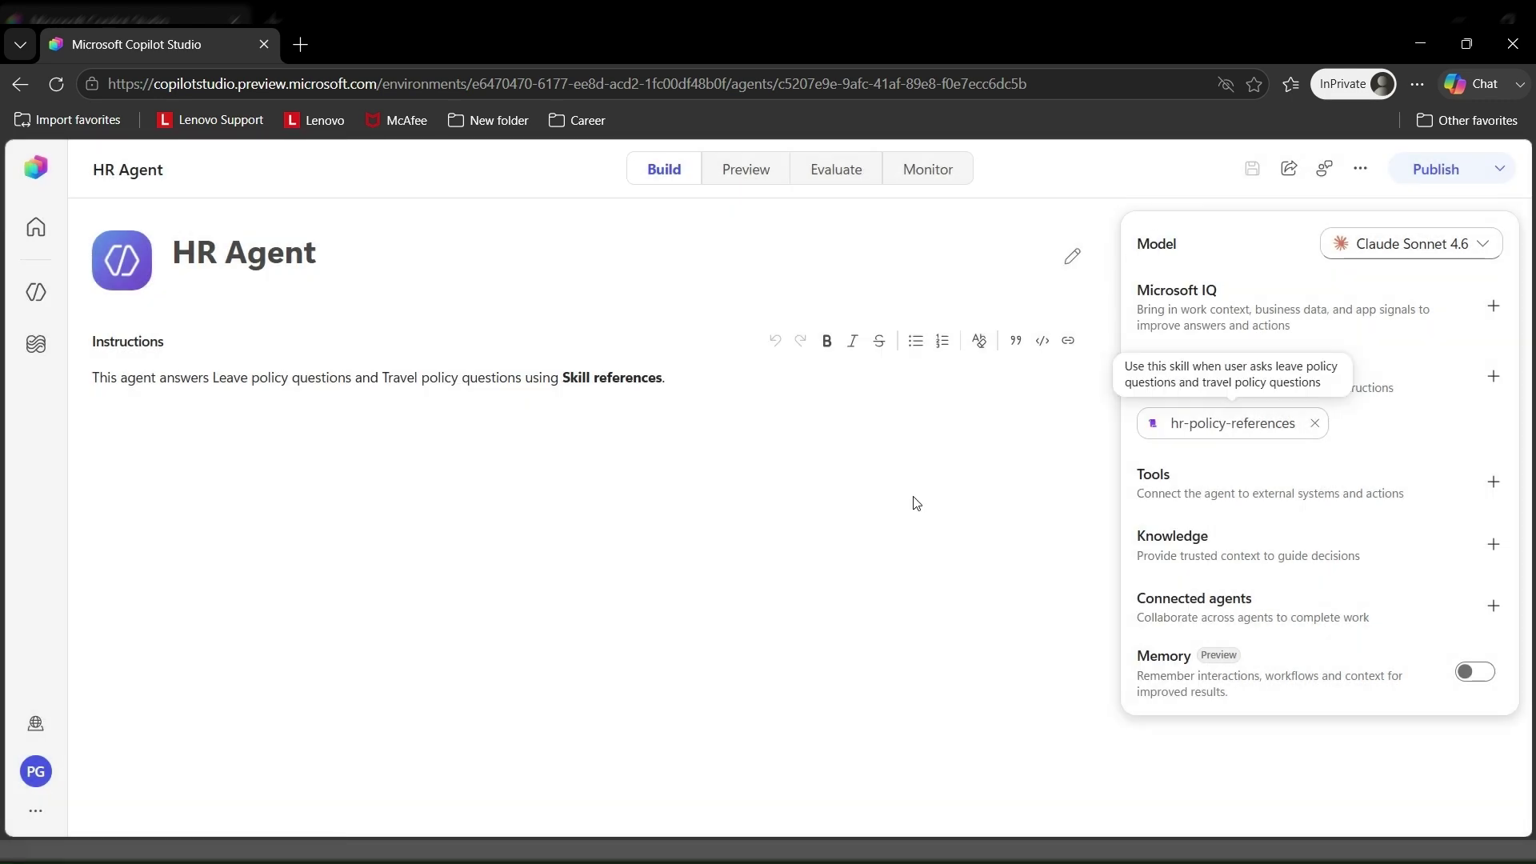